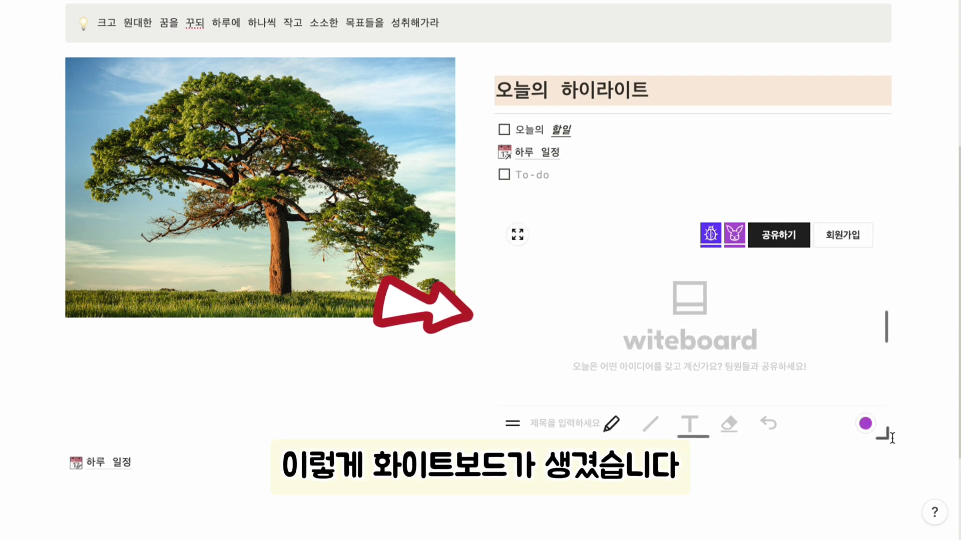
Drag the witeboard whiteboard embed up beside the tree photo
{"action": "scroll", "coordinate": [701, 351], "scroll_direction": "up", "scroll_amount": 1}
{"action": "left_click_drag", "start_coordinate": [488, 278], "coordinate": [496, 116]}
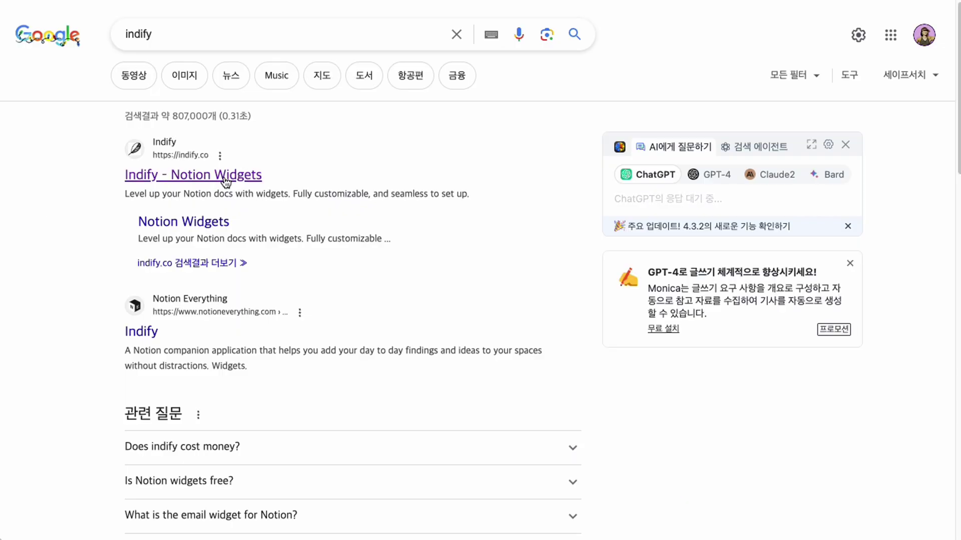
Open the Indify – Notion Widgets site from the results and start logging in
{"action": "left_click", "coordinate": [224, 181]}
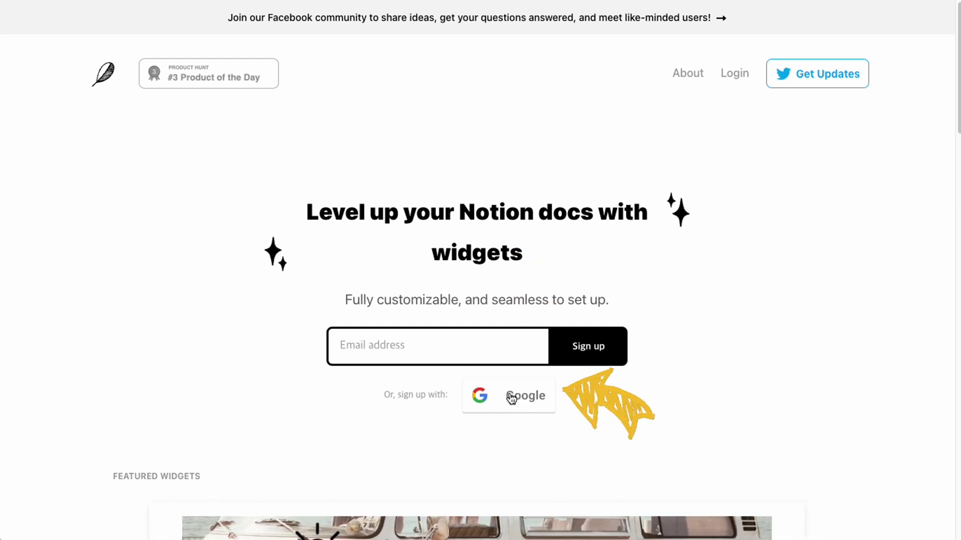
{"action": "left_click", "coordinate": [731, 73]}
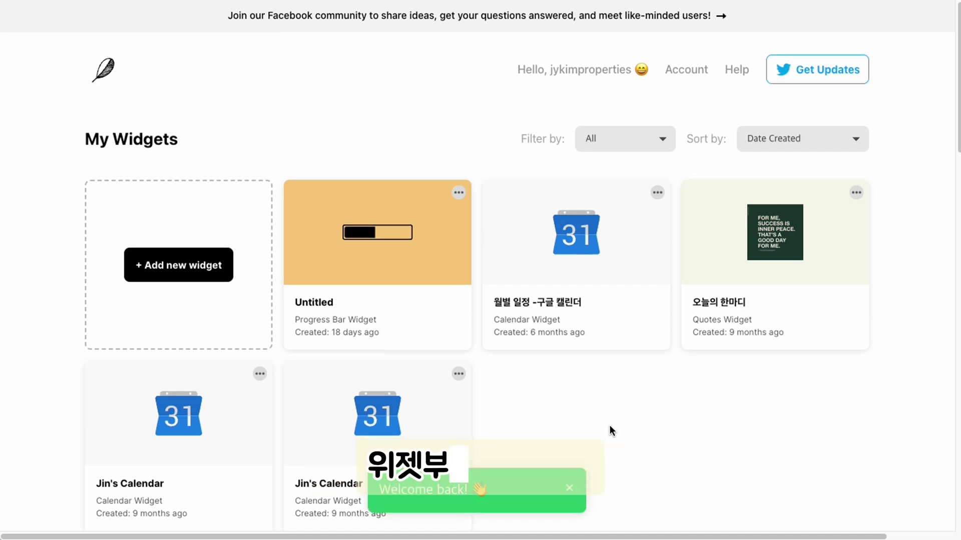
Start a Quotes widget from Explore Widgets, titled in Korean '오늘의 한마디'
{"action": "scroll", "coordinate": [609, 428], "scroll_direction": "down", "scroll_amount": 8}
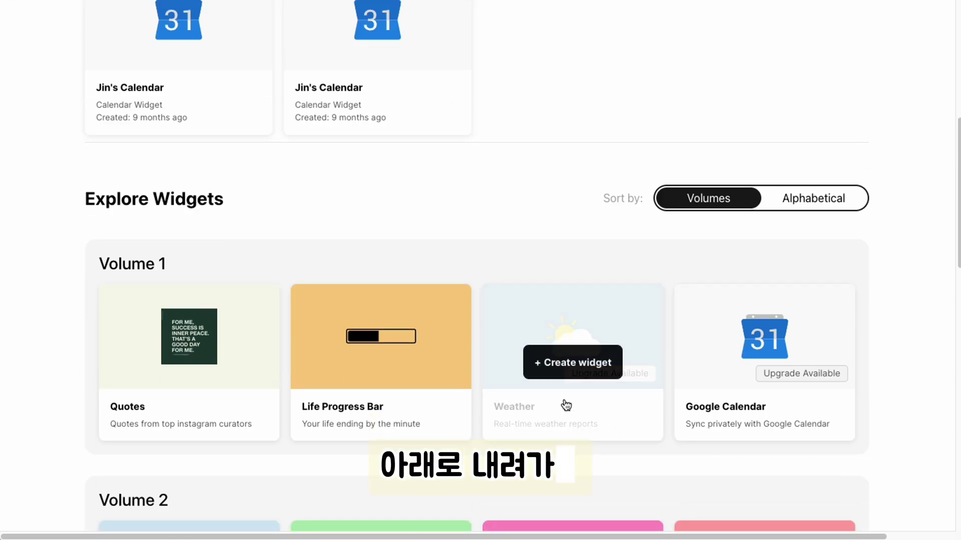
{"action": "scroll", "coordinate": [565, 403], "scroll_direction": "down", "scroll_amount": 3}
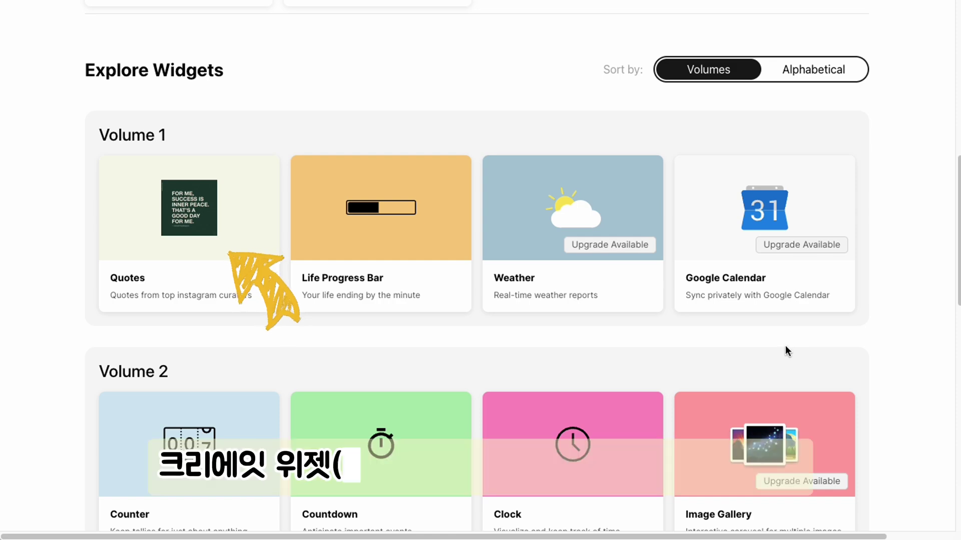
{"action": "mouse_move", "coordinate": [155, 238]}
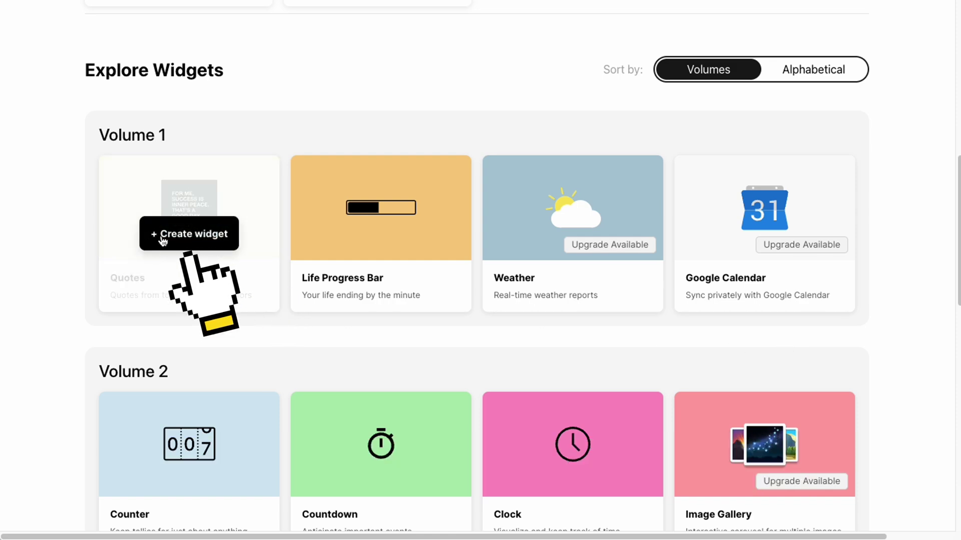
{"action": "left_click", "coordinate": [163, 254]}
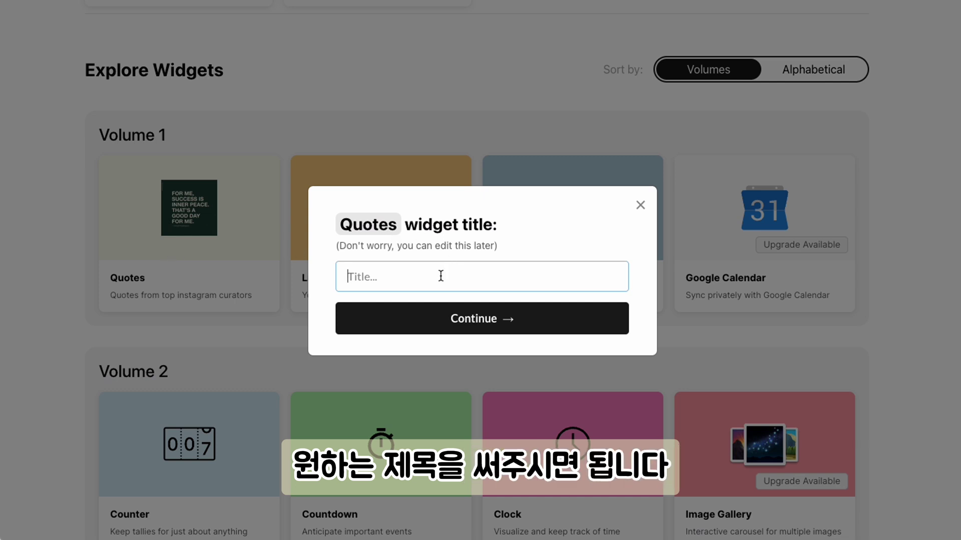
{"action": "type", "text": "au"}
{"action": "key", "text": "BackSpace"}
{"action": "key", "text": "BackSpace"}
{"action": "type", "text": "오늘의 ㅎ"}
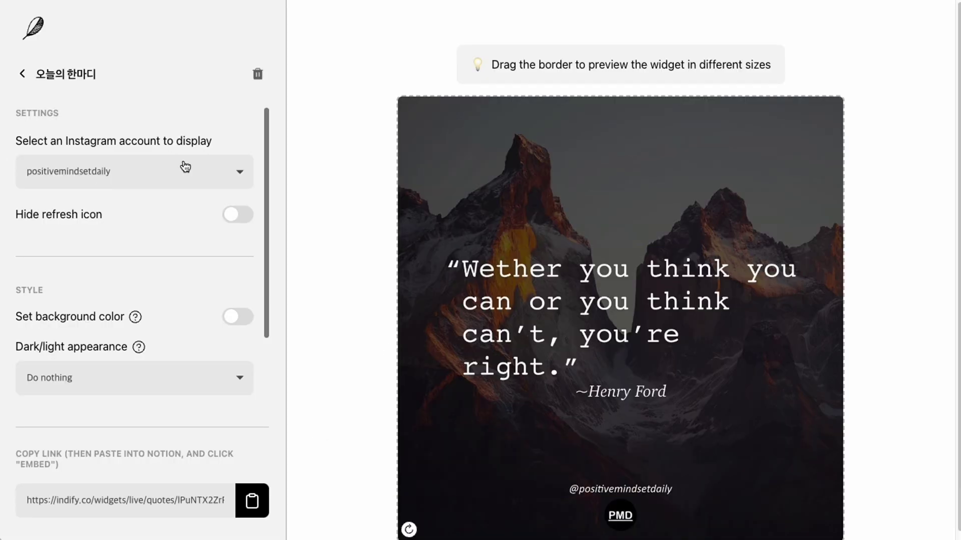
{"action": "left_click", "coordinate": [185, 168]}
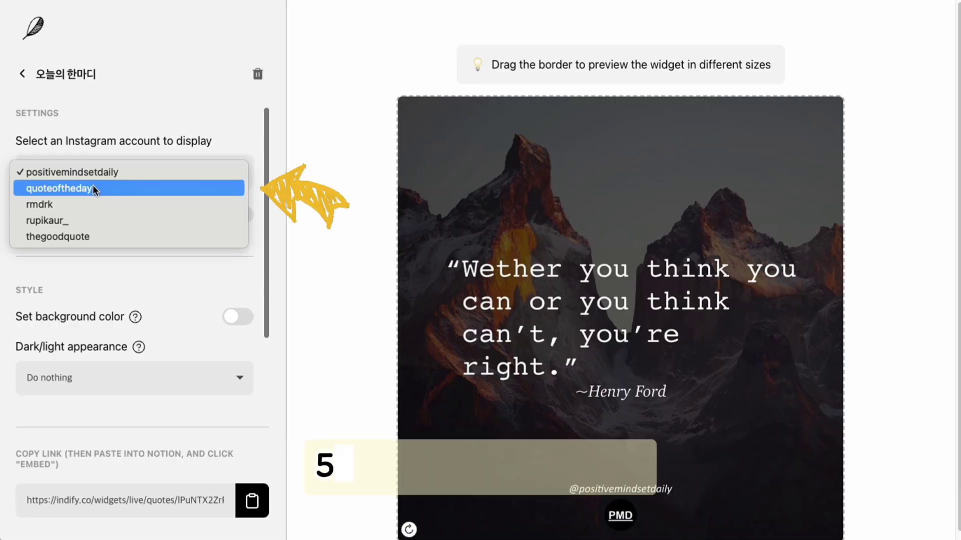
Try several Instagram quote accounts and settle on positivemindsetdaily
{"action": "left_click", "coordinate": [97, 188]}
{"action": "left_click", "coordinate": [118, 171]}
{"action": "left_click", "coordinate": [118, 195]}
{"action": "left_click", "coordinate": [128, 163]}
{"action": "left_click", "coordinate": [129, 179]}
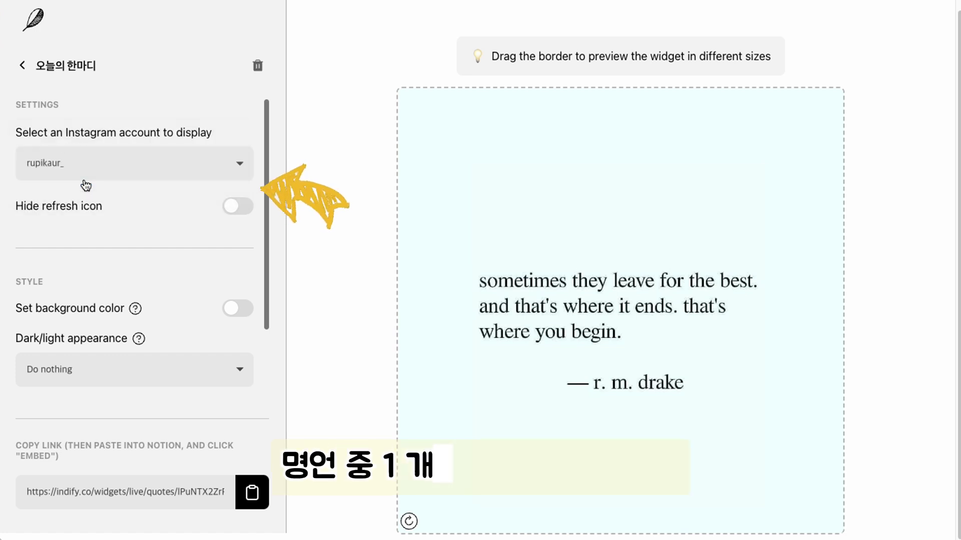
{"action": "left_click", "coordinate": [128, 163]}
{"action": "left_click", "coordinate": [129, 180]}
{"action": "left_click", "coordinate": [80, 179]}
{"action": "left_click", "coordinate": [80, 100]}
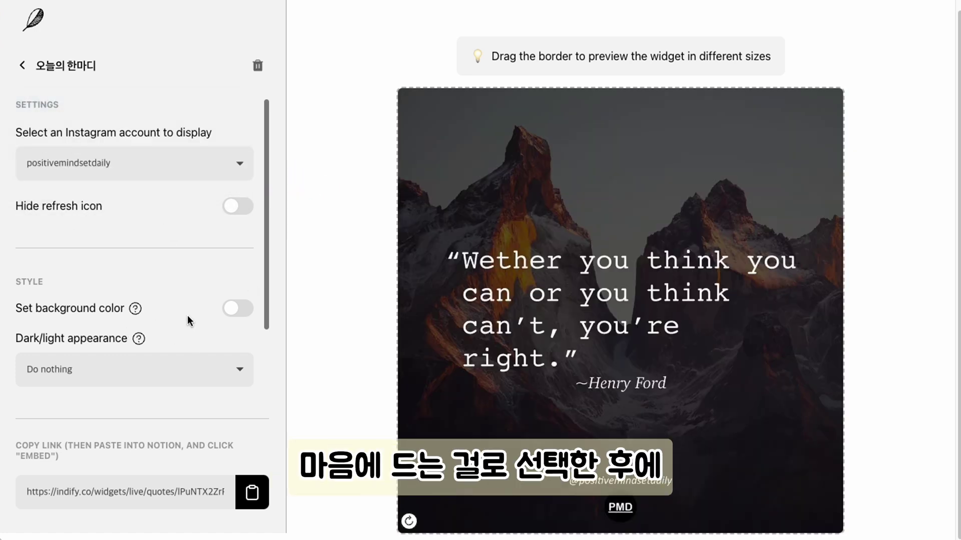
Enable a custom #6940a5 purple background and copy the widget's embed link
{"action": "scroll", "coordinate": [245, 307], "scroll_direction": "down", "scroll_amount": 1}
{"action": "left_click", "coordinate": [241, 300]}
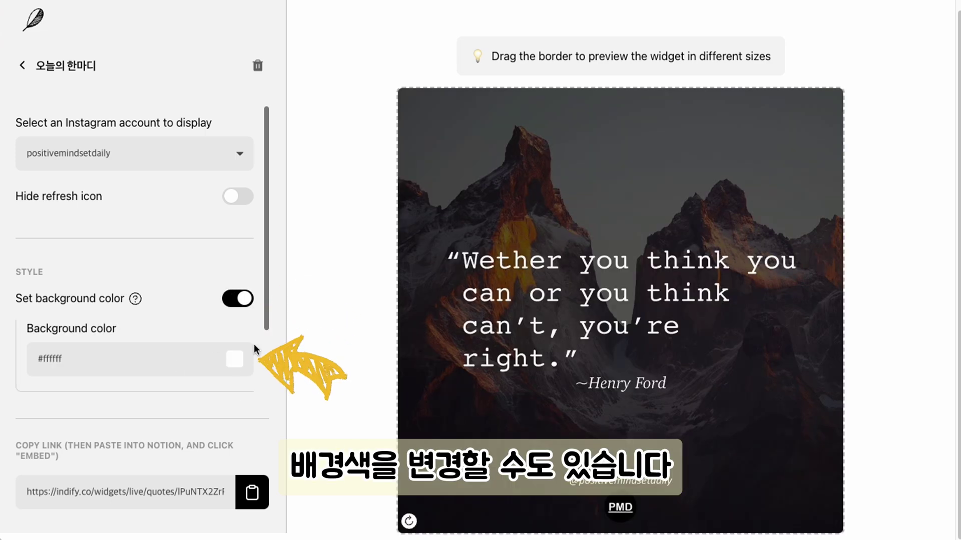
{"action": "left_click", "coordinate": [235, 359]}
{"action": "left_click", "coordinate": [376, 368]}
{"action": "left_click", "coordinate": [157, 331]}
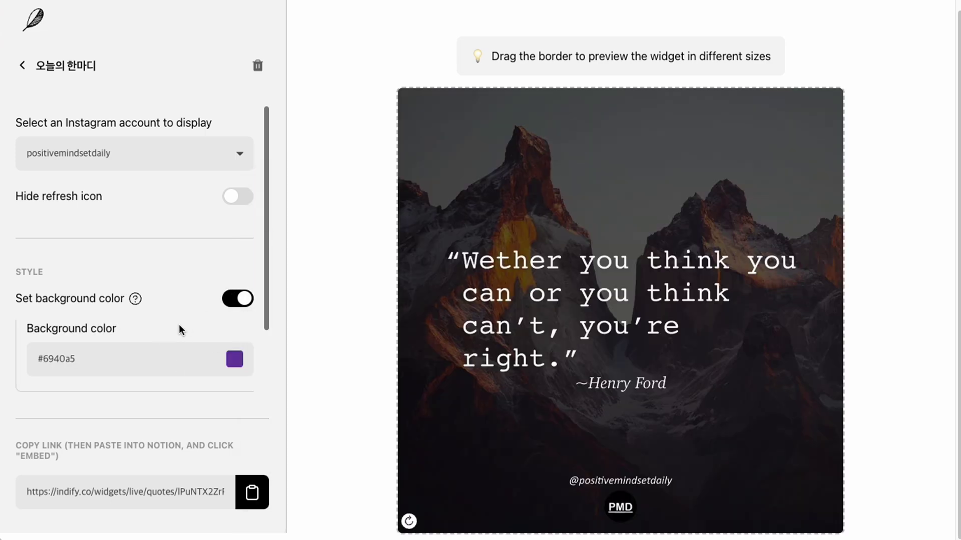
{"action": "scroll", "coordinate": [185, 328], "scroll_direction": "down", "scroll_amount": 3}
{"action": "left_click", "coordinate": [253, 496]}
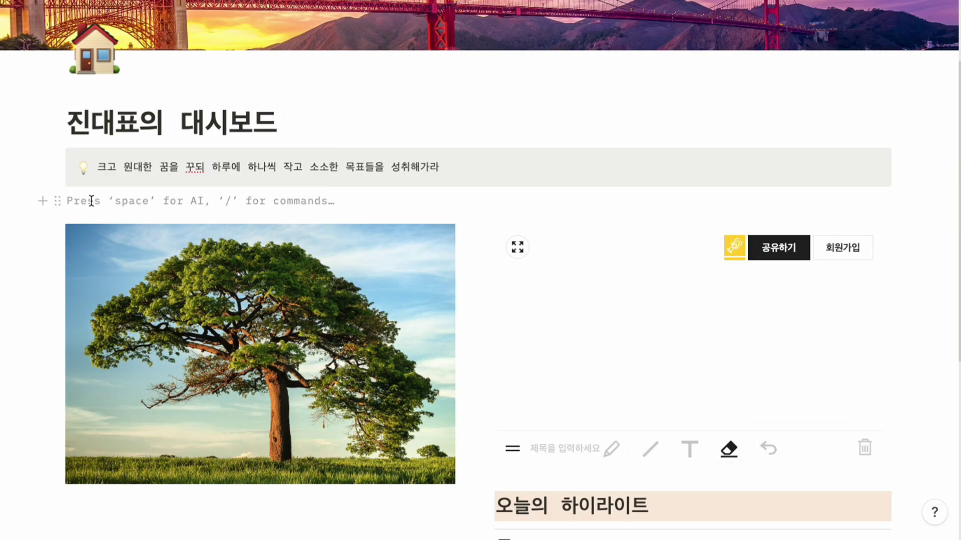
{"action": "type", "text": "/"}
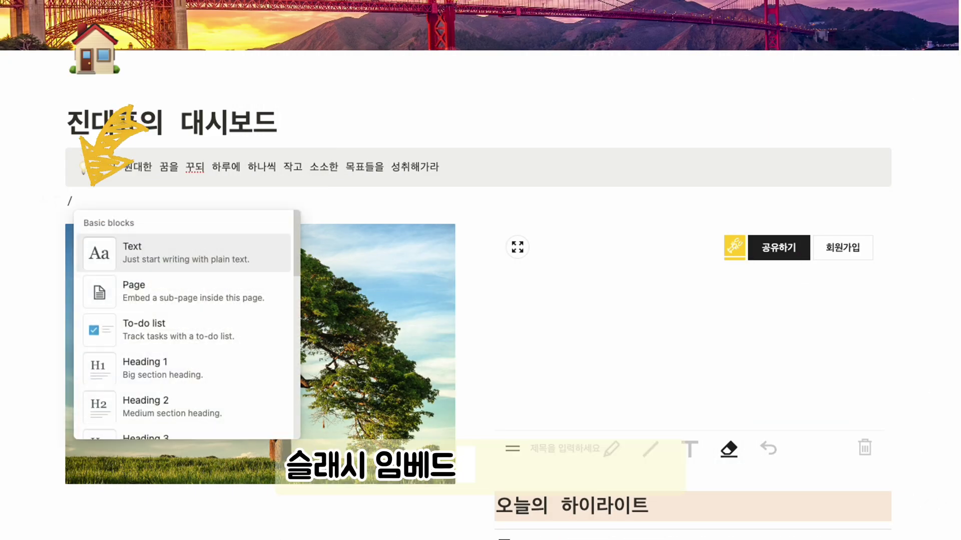
{"action": "type", "text": "embed"}
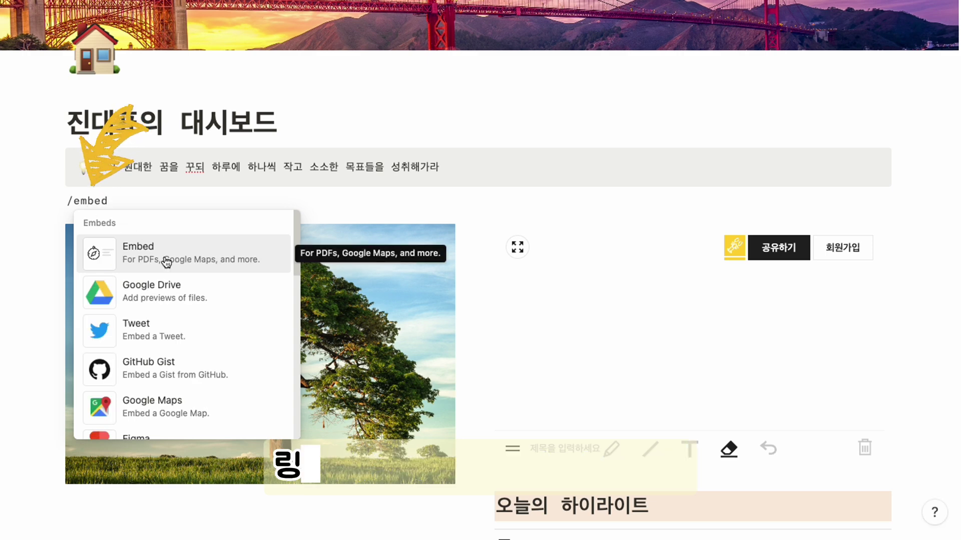
Embed the pasted quote widget link, narrow the block and align it left
{"action": "left_click", "coordinate": [165, 262]}
{"action": "key", "text": "ctrl+v"}
{"action": "left_click", "coordinate": [478, 306]}
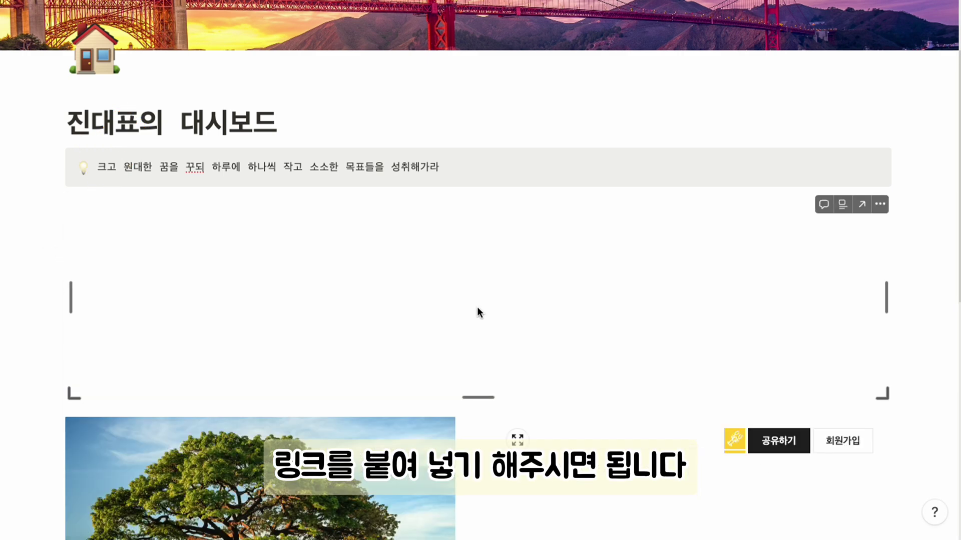
{"action": "left_click_drag", "start_coordinate": [889, 298], "coordinate": [576, 290]}
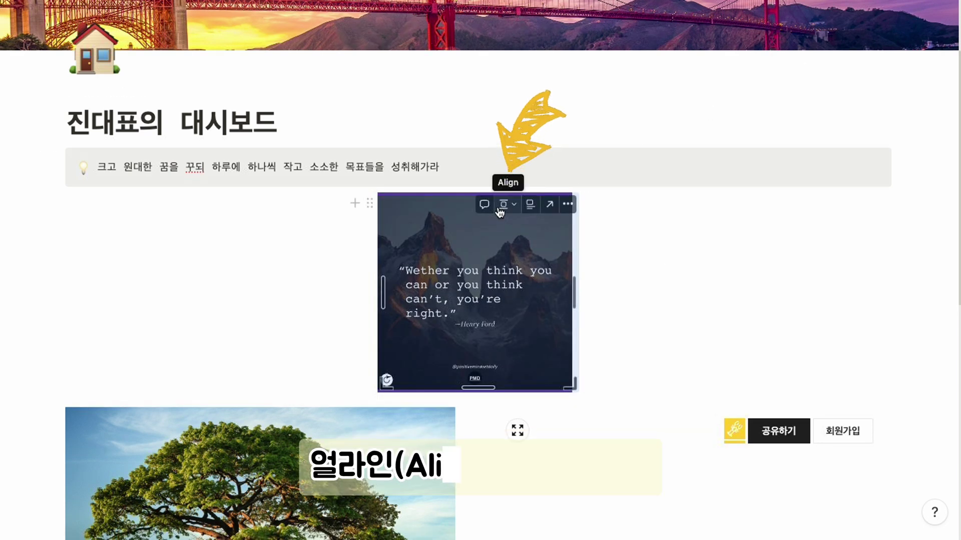
{"action": "left_click", "coordinate": [505, 206]}
{"action": "left_click", "coordinate": [490, 222]}
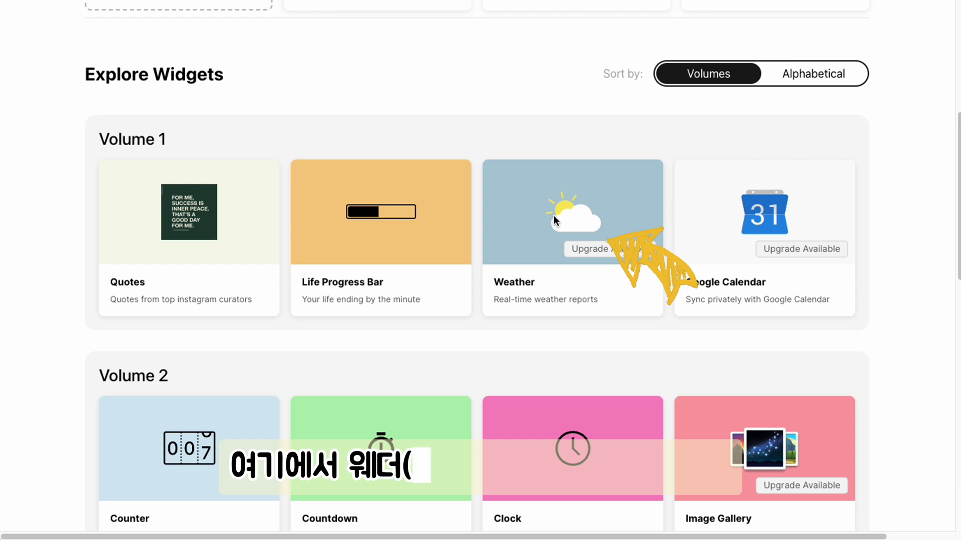
Create a new Weather widget with a Korean title
{"action": "left_click", "coordinate": [555, 230]}
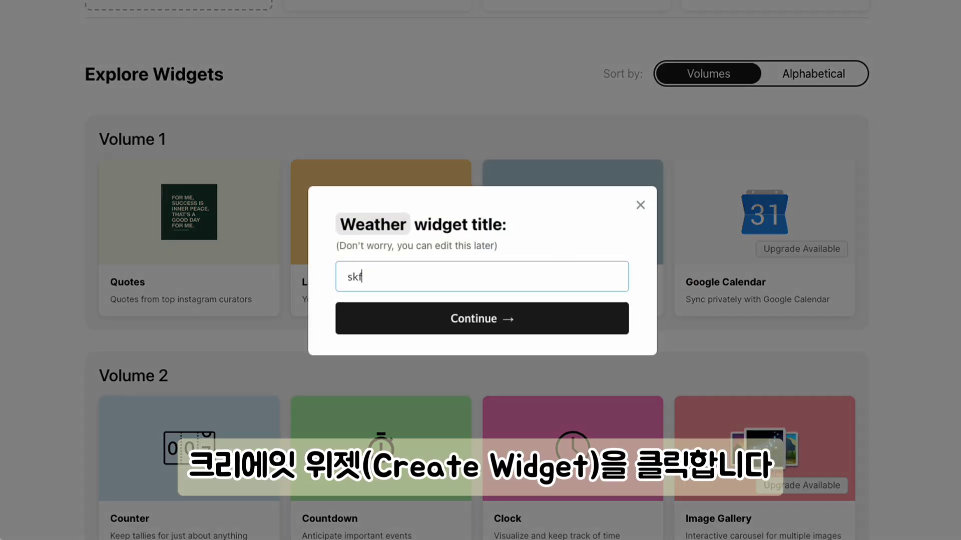
{"action": "key", "text": "BackSpace"}
{"action": "key", "text": "BackSpace"}
{"action": "key", "text": "BackSpace"}
{"action": "type", "text": "ㄴㅏㄹ씨"}
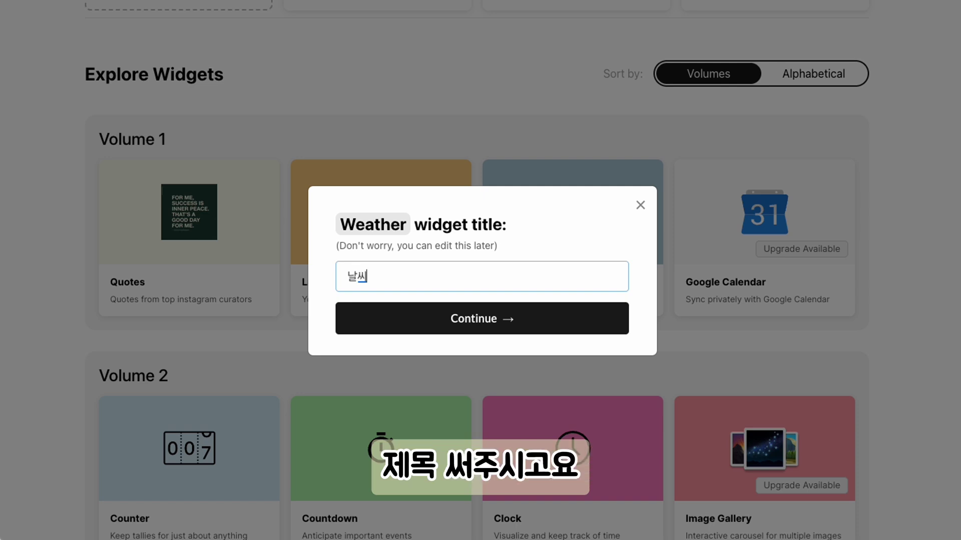
{"action": "left_click", "coordinate": [545, 333]}
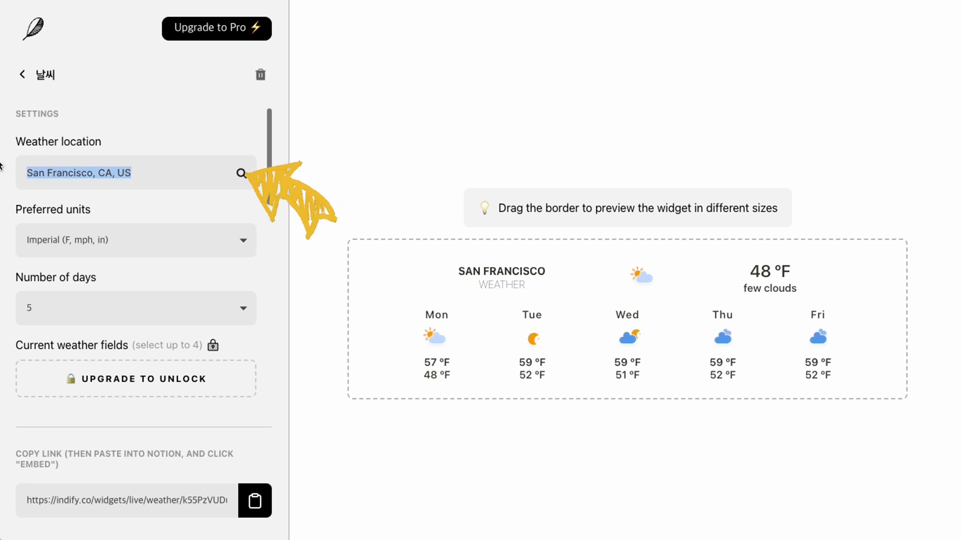
Set the location to Seoul, units to Celsius, a 7-day forecast including today
{"action": "type", "text": "seoul"}
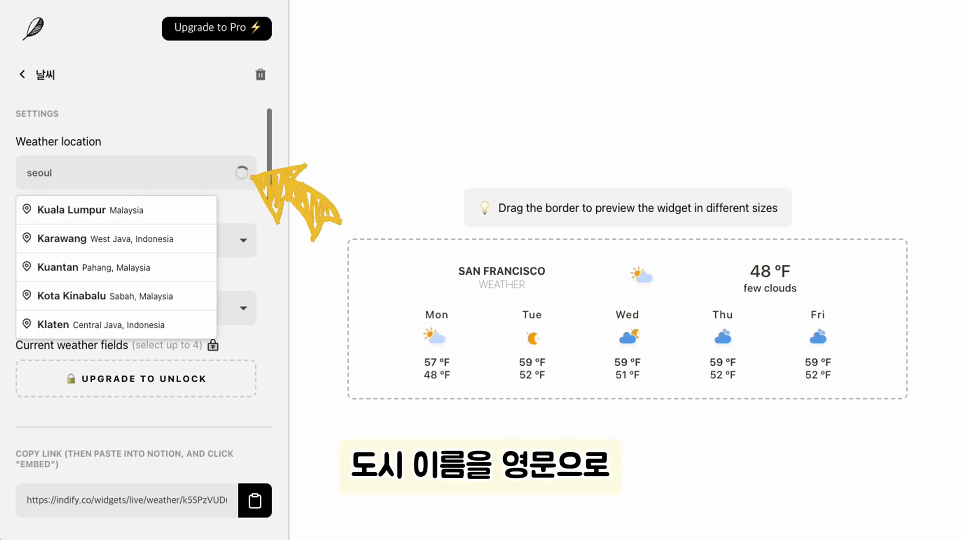
{"action": "left_click", "coordinate": [116, 220]}
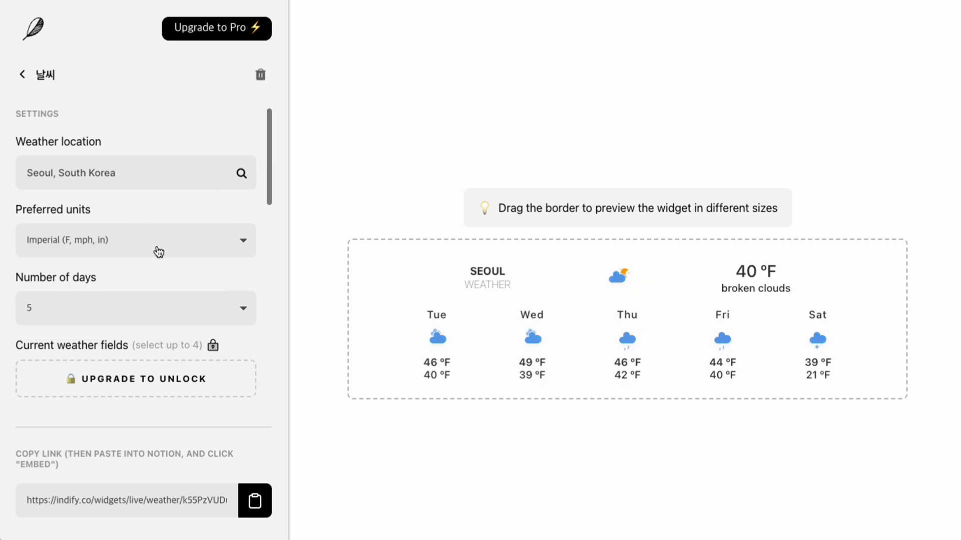
{"action": "left_click", "coordinate": [178, 243]}
{"action": "left_click", "coordinate": [165, 259]}
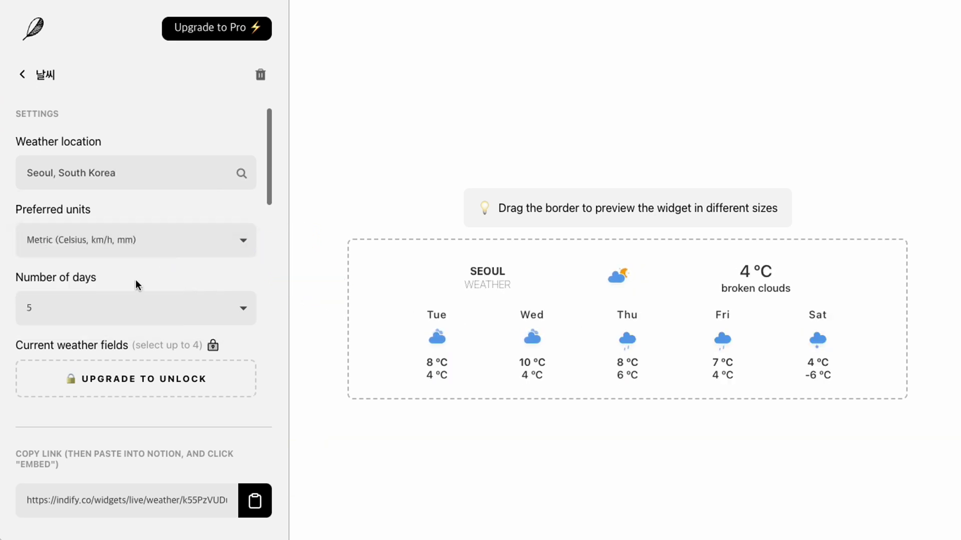
{"action": "left_click", "coordinate": [100, 311]}
{"action": "left_click", "coordinate": [99, 339]}
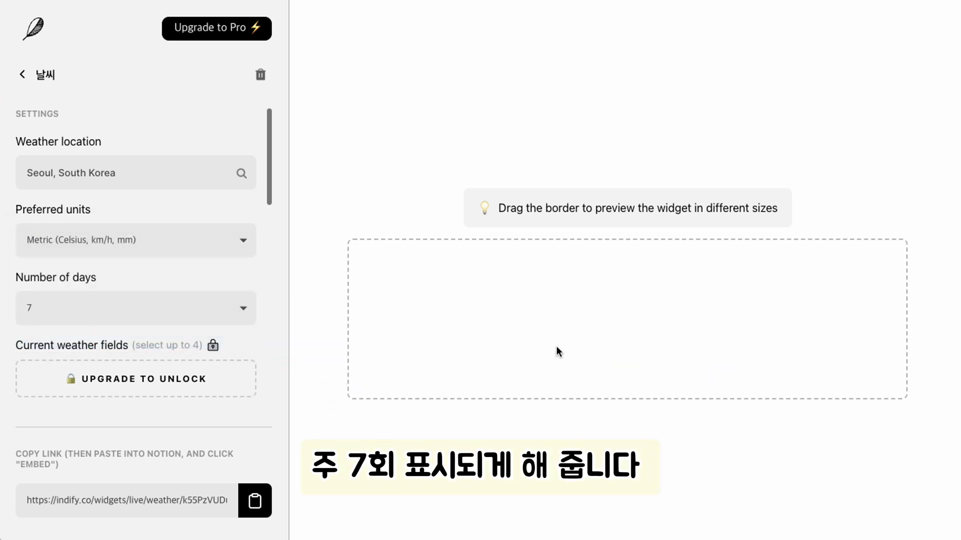
{"action": "scroll", "coordinate": [254, 330], "scroll_direction": "down", "scroll_amount": 3}
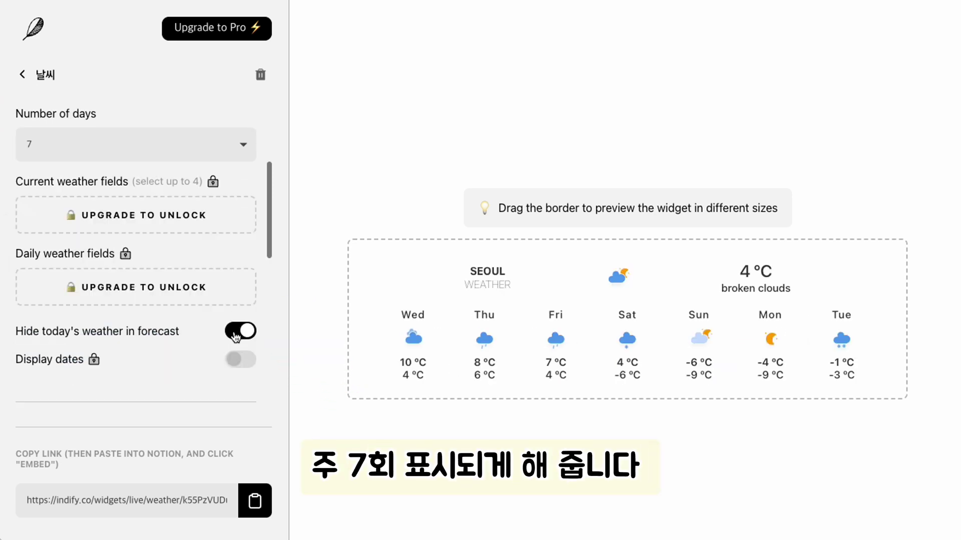
{"action": "left_click", "coordinate": [235, 336]}
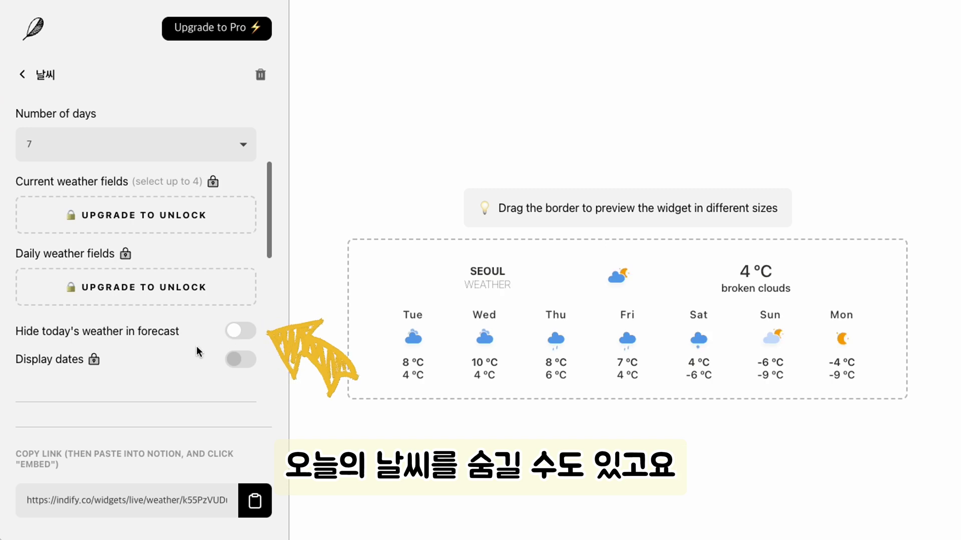
Animate the icons, set #0f7b6c/#ffffff text colours and copy the embed link
{"action": "scroll", "coordinate": [155, 385], "scroll_direction": "down", "scroll_amount": 3}
{"action": "left_click", "coordinate": [233, 341]}
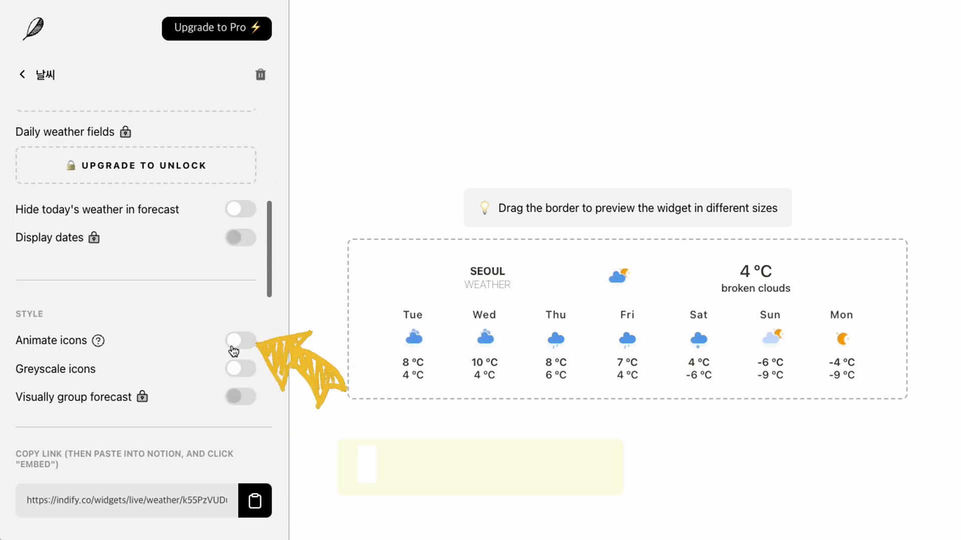
{"action": "left_click", "coordinate": [247, 342]}
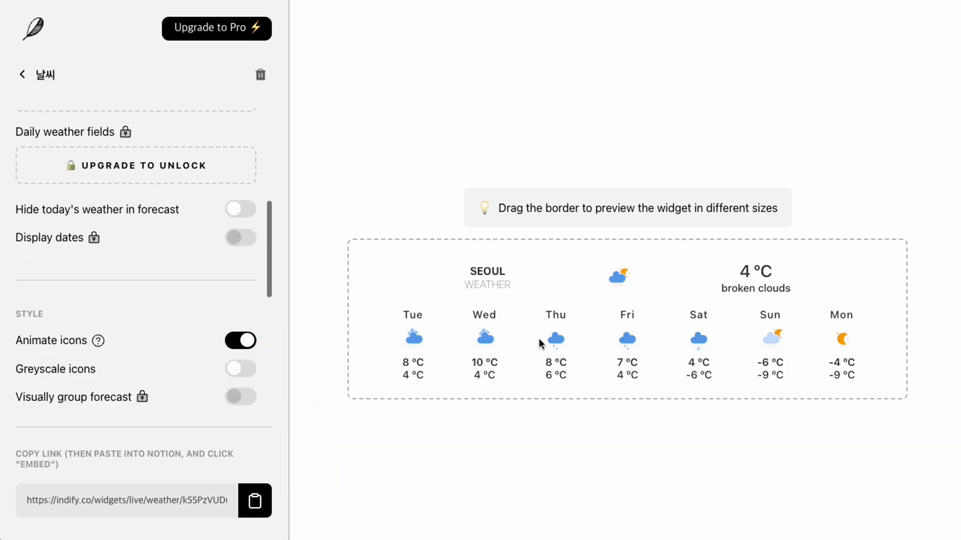
{"action": "scroll", "coordinate": [212, 379], "scroll_direction": "down", "scroll_amount": 3}
{"action": "left_click", "coordinate": [238, 346]}
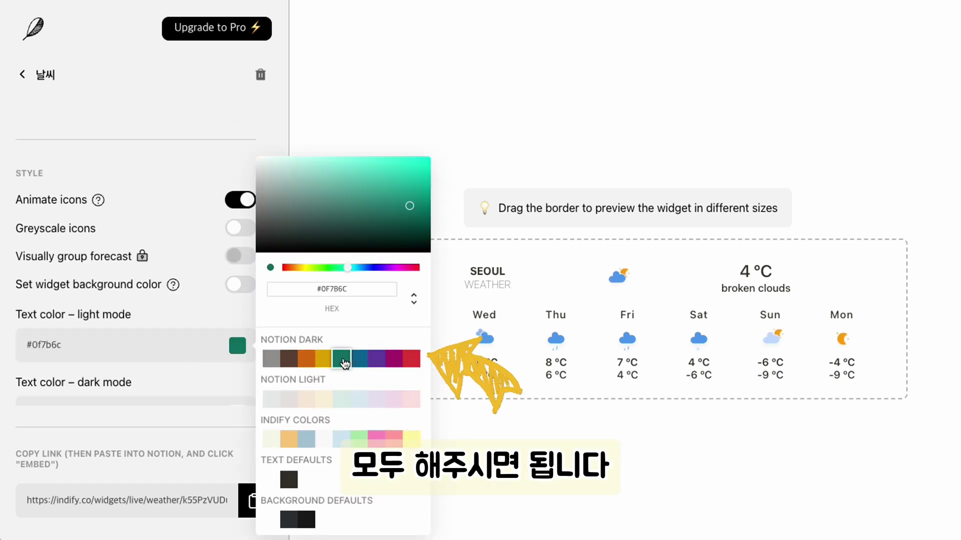
{"action": "scroll", "coordinate": [243, 310], "scroll_direction": "down", "scroll_amount": 3}
{"action": "left_click", "coordinate": [241, 290]}
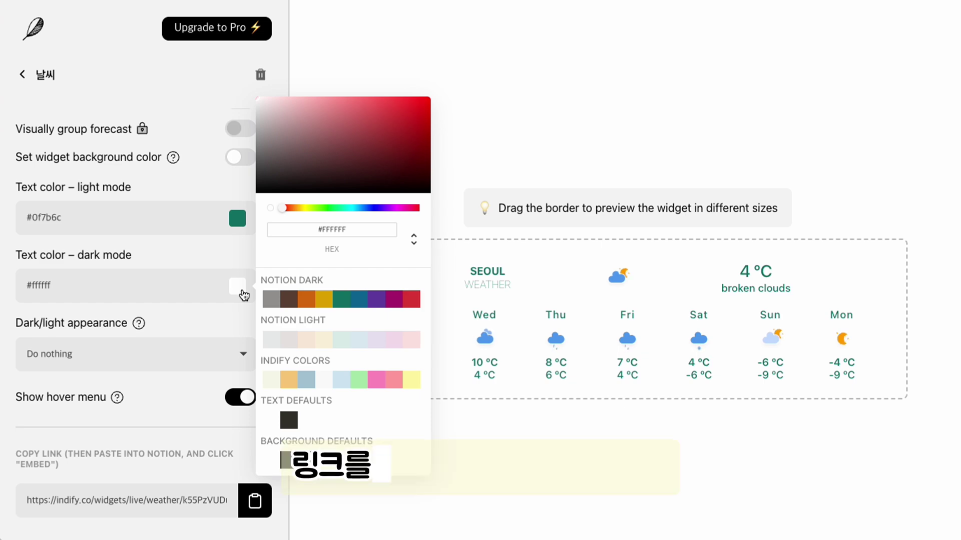
{"action": "scroll", "coordinate": [242, 289], "scroll_direction": "down", "scroll_amount": 2}
{"action": "left_click", "coordinate": [254, 500]}
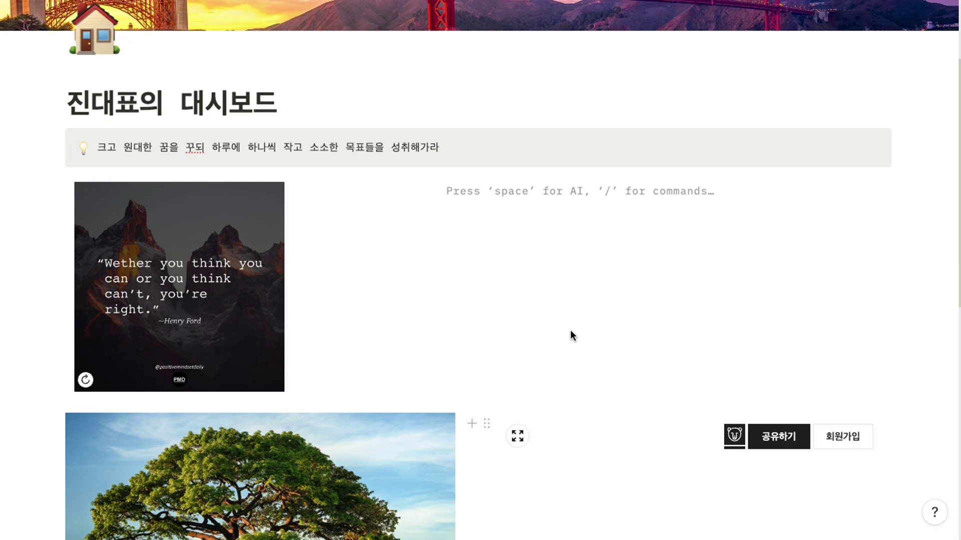
{"action": "scroll", "coordinate": [569, 329], "scroll_direction": "up", "scroll_amount": 3}
Embed the pasted weather link, shrink it and move it below the quote image
{"action": "scroll", "coordinate": [563, 335], "scroll_direction": "down", "scroll_amount": 5}
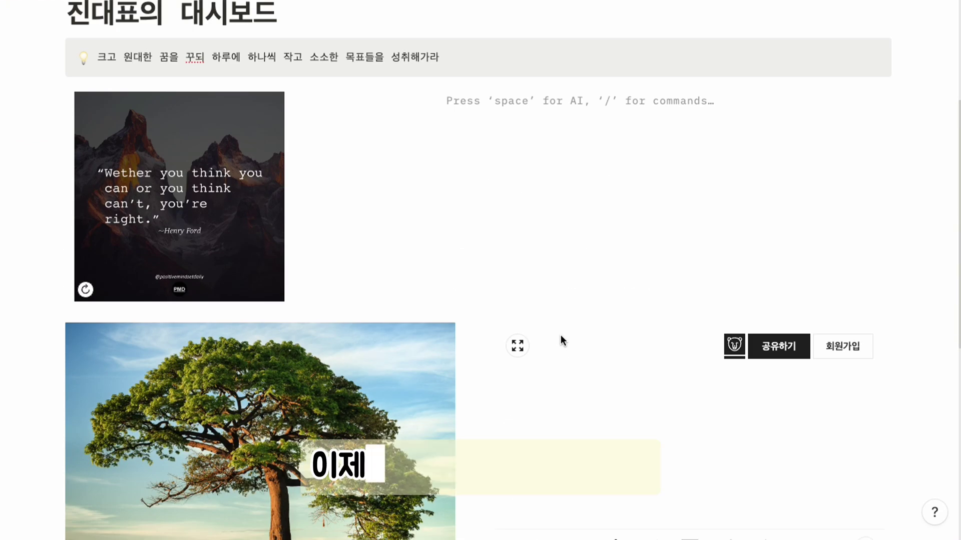
{"action": "scroll", "coordinate": [532, 272], "scroll_direction": "up", "scroll_amount": 1}
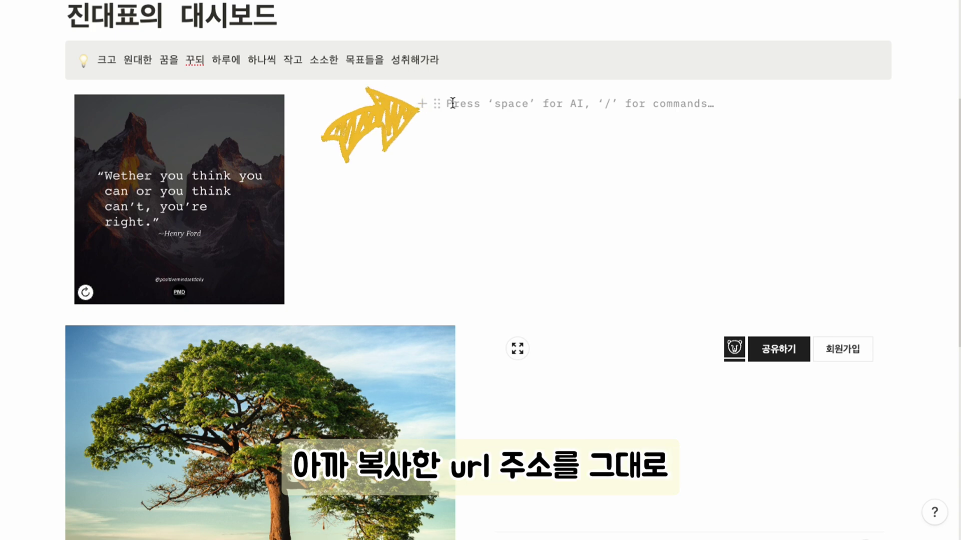
{"action": "key", "text": "ctrl+v"}
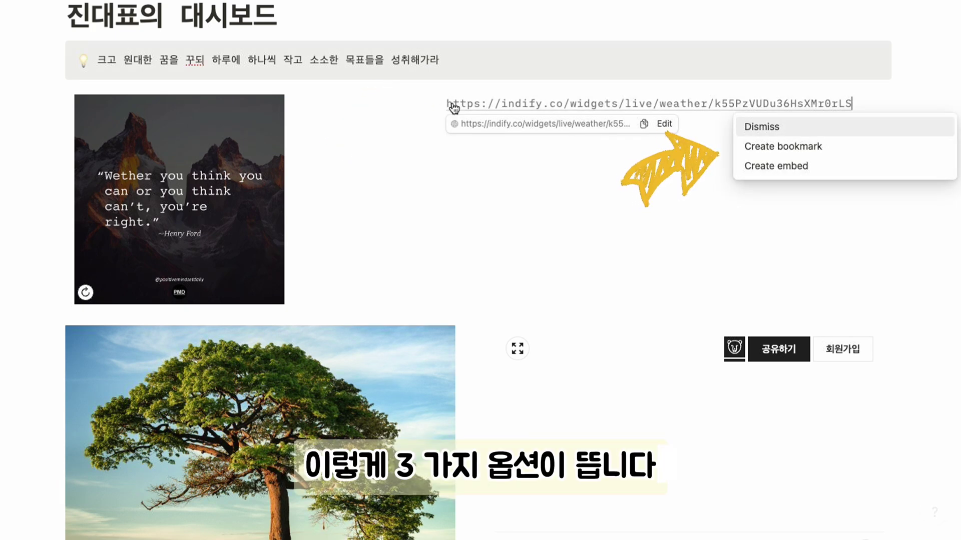
{"action": "left_click", "coordinate": [771, 170]}
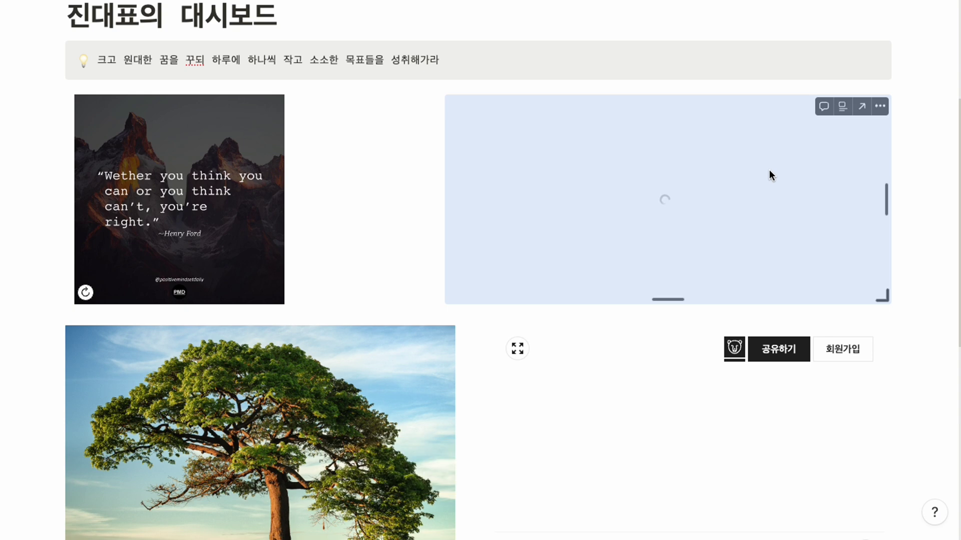
{"action": "left_click_drag", "start_coordinate": [882, 296], "coordinate": [881, 248]}
{"action": "left_click_drag", "start_coordinate": [435, 105], "coordinate": [339, 290]}
{"action": "mouse_move", "coordinate": [82, 322]}
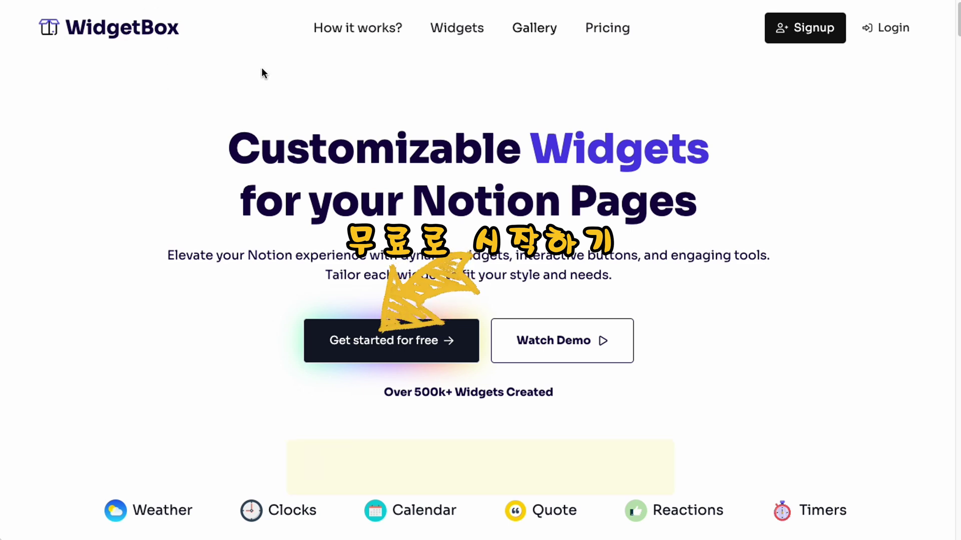
Sign in to WidgetBox, browse the widget categories and start a new Retro Clock
{"action": "left_click", "coordinate": [390, 341]}
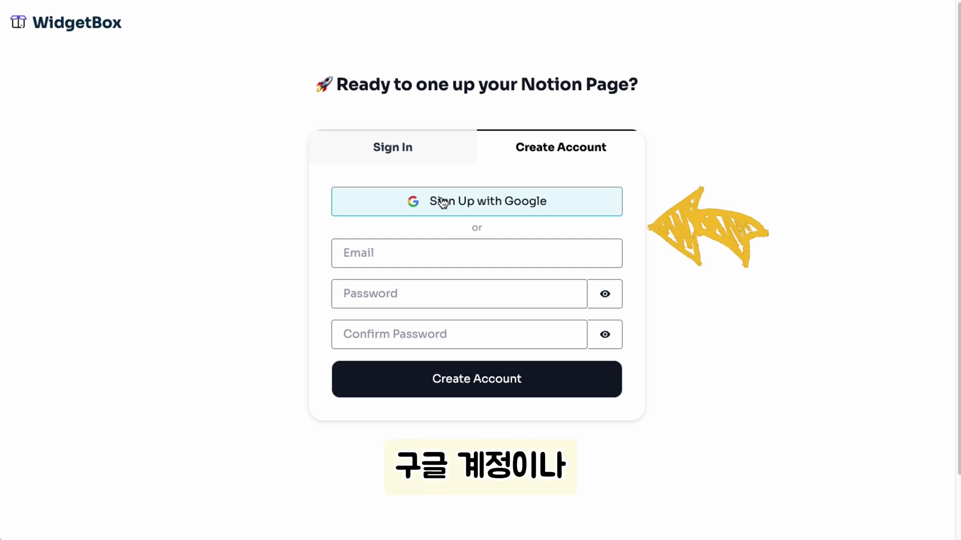
{"action": "left_click", "coordinate": [399, 155]}
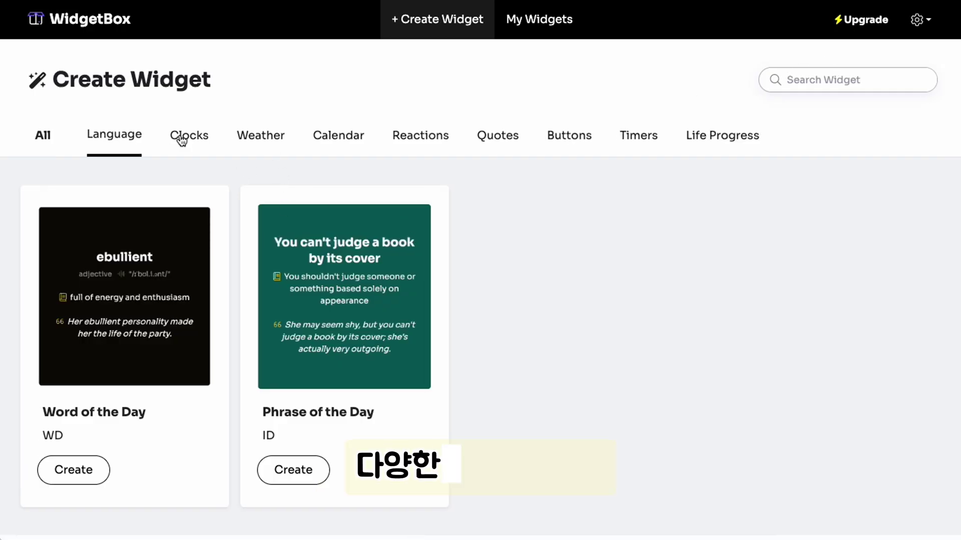
{"action": "left_click", "coordinate": [178, 138]}
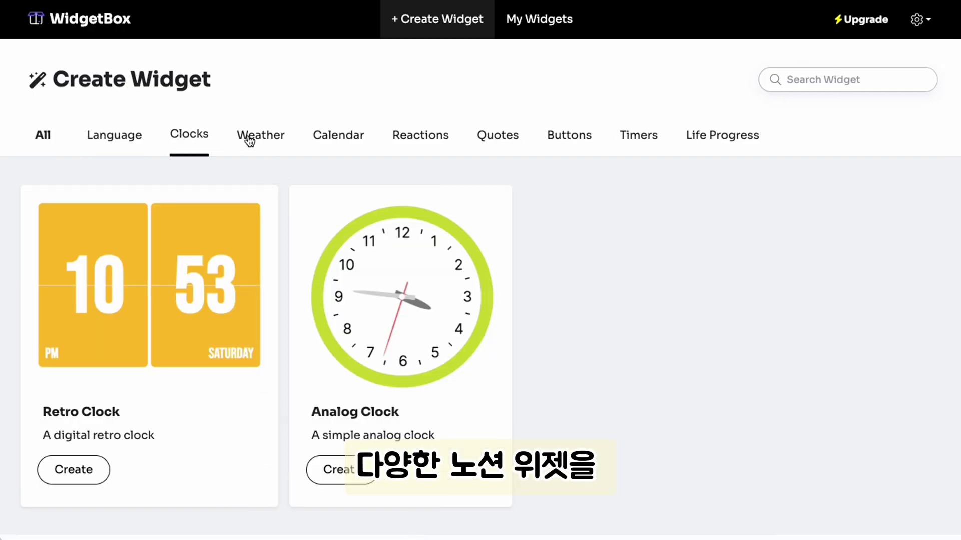
{"action": "left_click", "coordinate": [249, 142]}
{"action": "left_click", "coordinate": [336, 136]}
{"action": "left_click", "coordinate": [439, 138]}
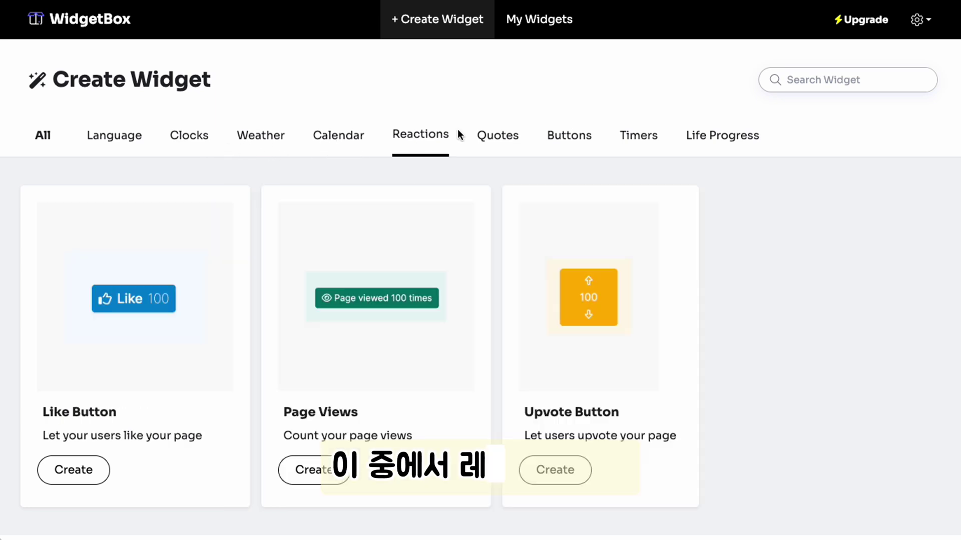
{"action": "left_click", "coordinate": [499, 135]}
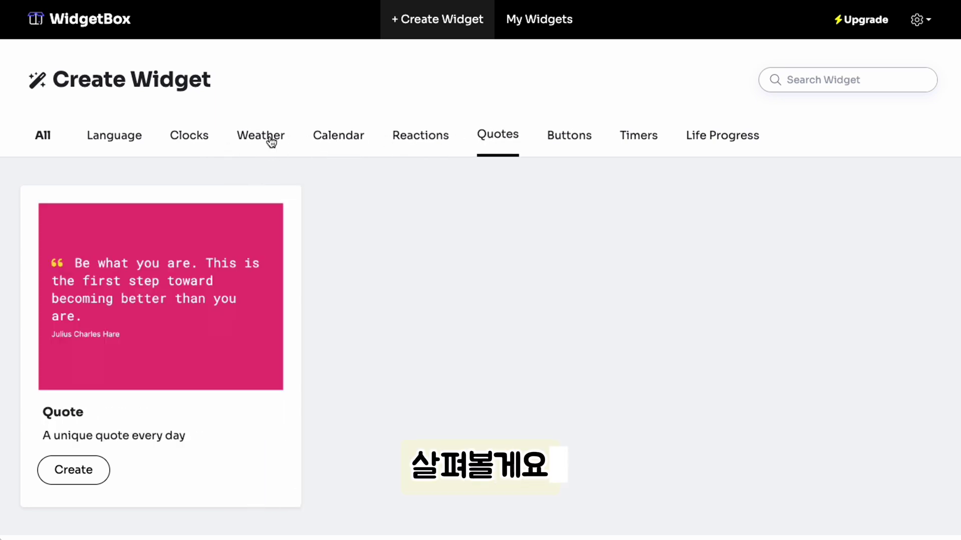
{"action": "left_click", "coordinate": [196, 144]}
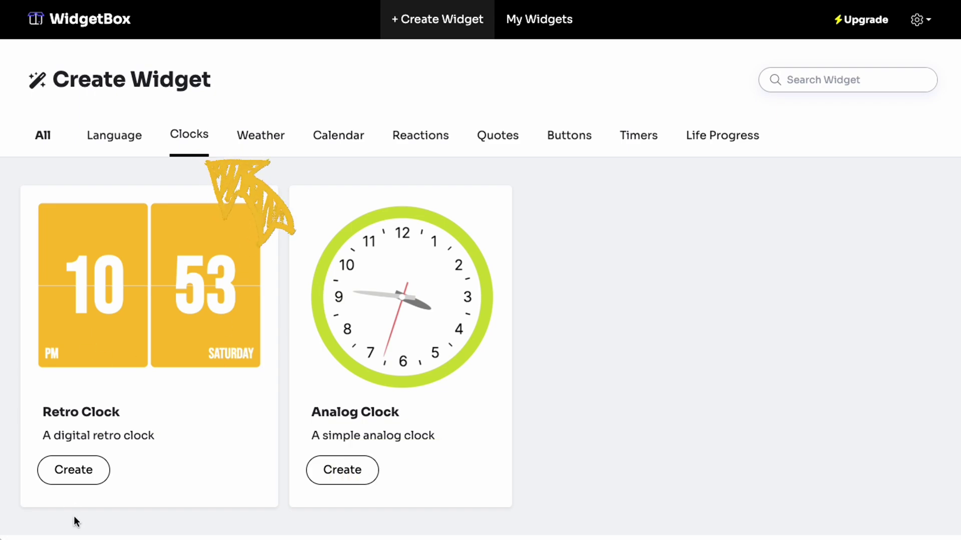
{"action": "left_click", "coordinate": [80, 484]}
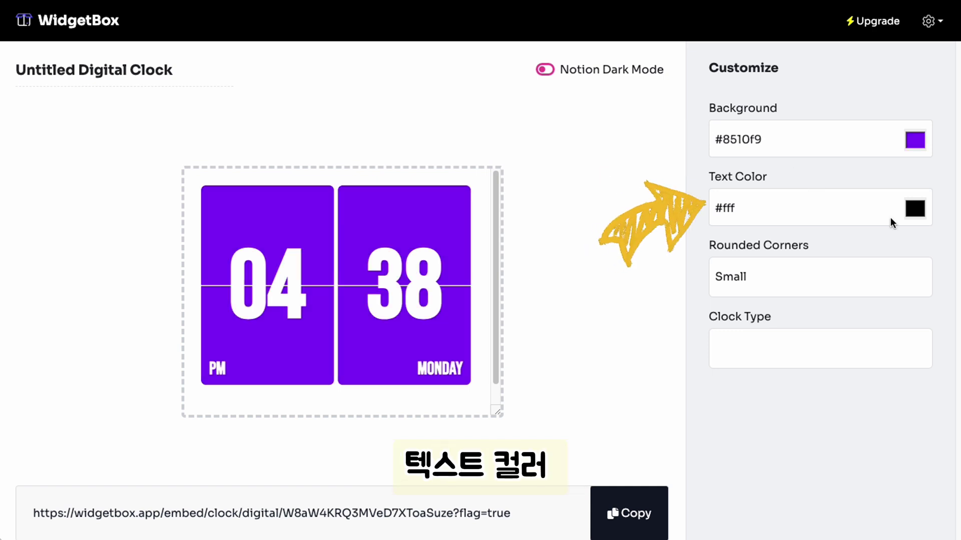
Give the retro clock white text, large rounded corners and 12-hour time
{"action": "left_click", "coordinate": [915, 208]}
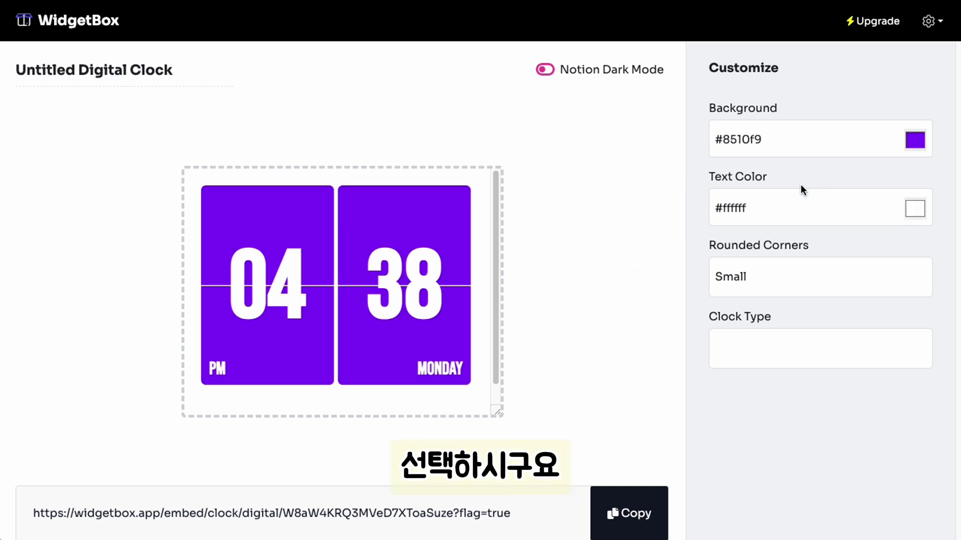
{"action": "left_click", "coordinate": [767, 281]}
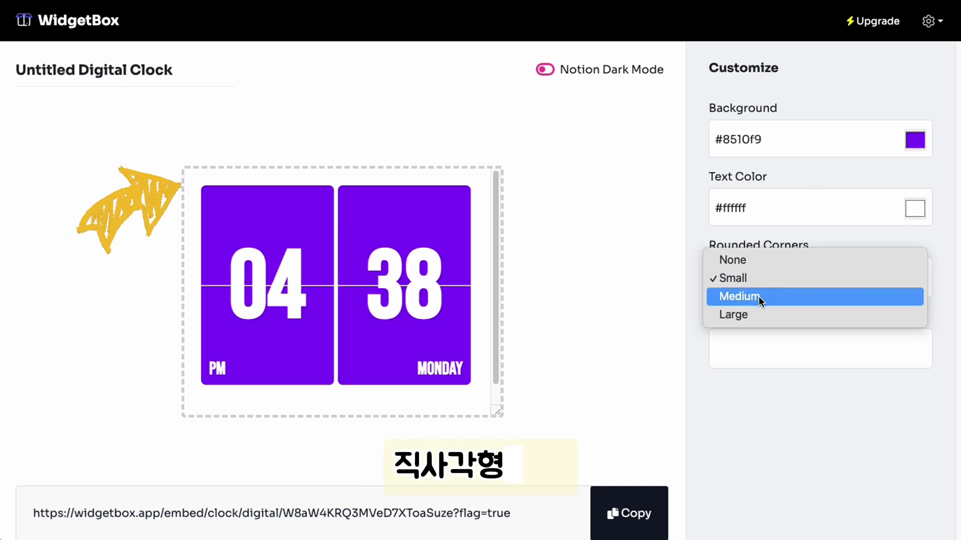
{"action": "left_click", "coordinate": [758, 296]}
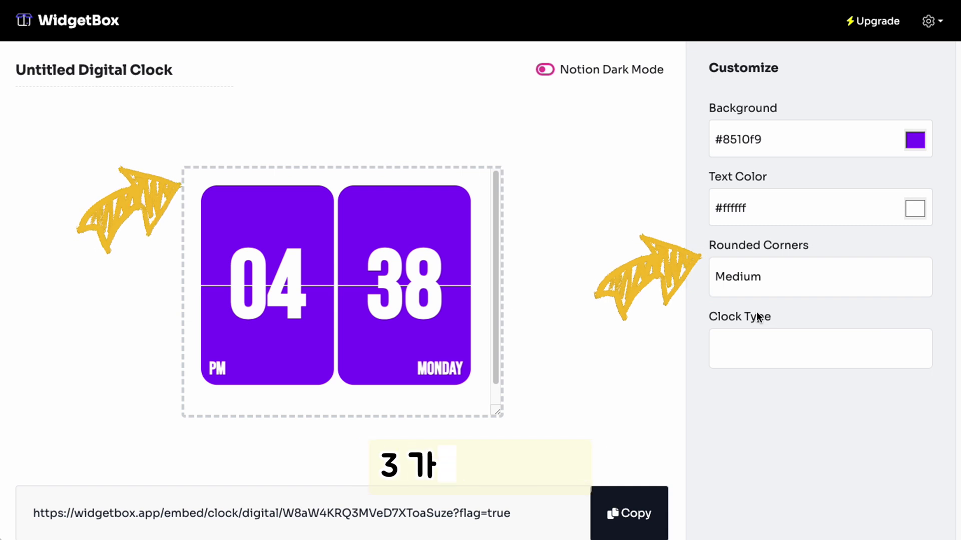
{"action": "left_click", "coordinate": [753, 291]}
{"action": "left_click", "coordinate": [746, 299]}
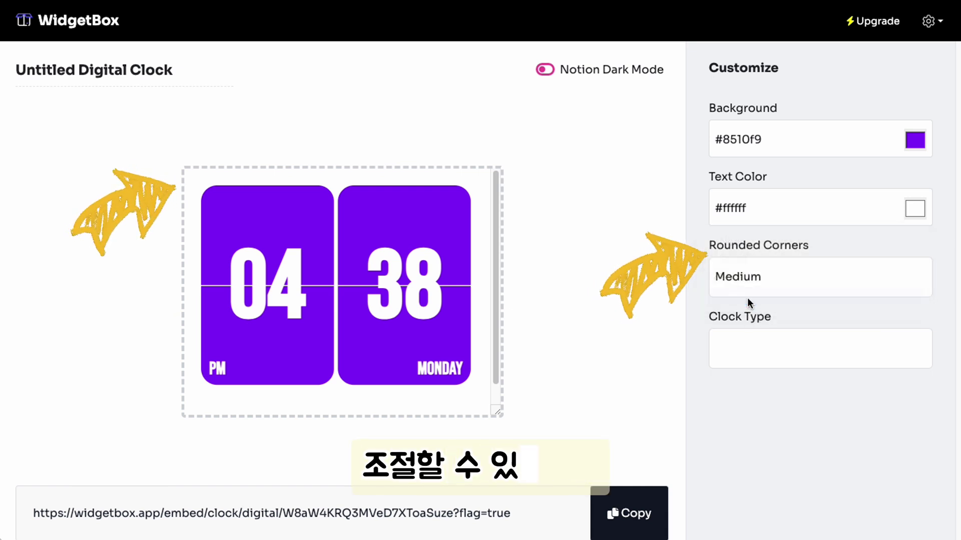
{"action": "left_click", "coordinate": [752, 279]}
{"action": "left_click", "coordinate": [752, 279]}
{"action": "left_click", "coordinate": [740, 349]}
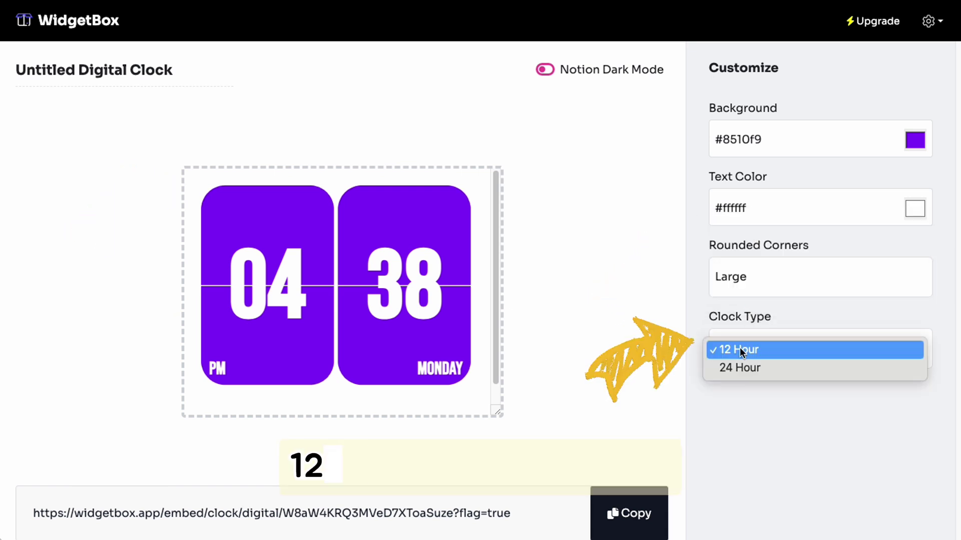
{"action": "left_click", "coordinate": [739, 366]}
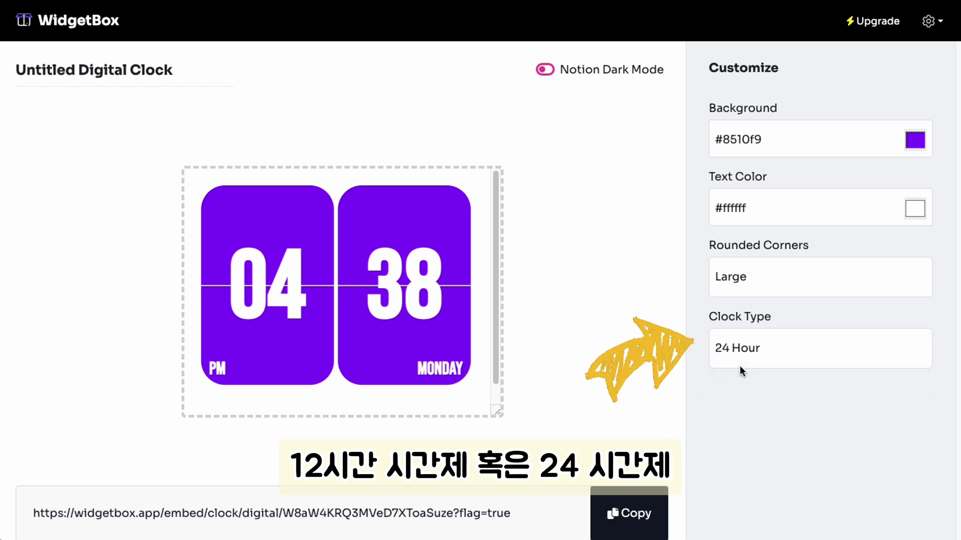
{"action": "left_click", "coordinate": [745, 349]}
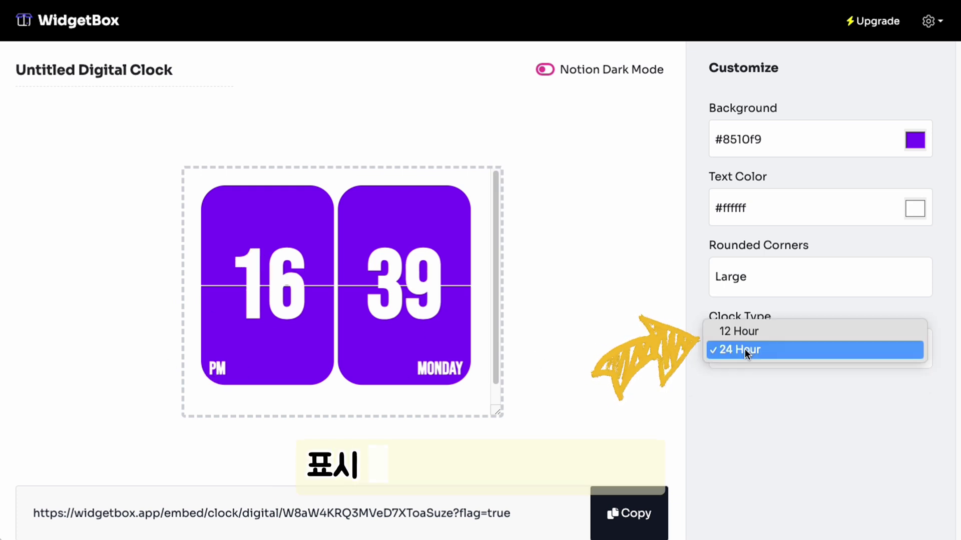
{"action": "left_click", "coordinate": [746, 332]}
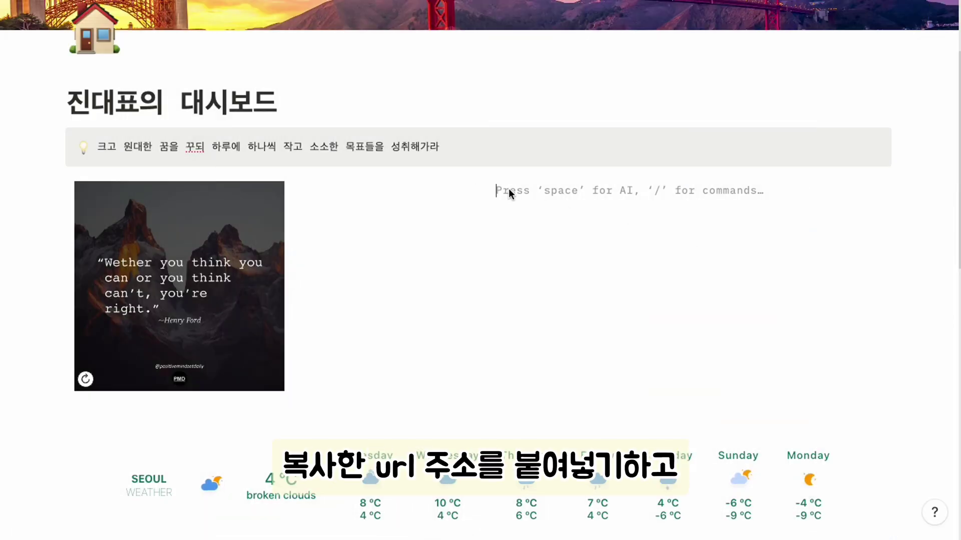
Embed the pasted clock link left of the quote image and narrow its column
{"action": "type", "text": "https://widgetbox.app/embed/clock/digital/W8aW4KRQ3MVeD7XToaSuze?flag=true"}
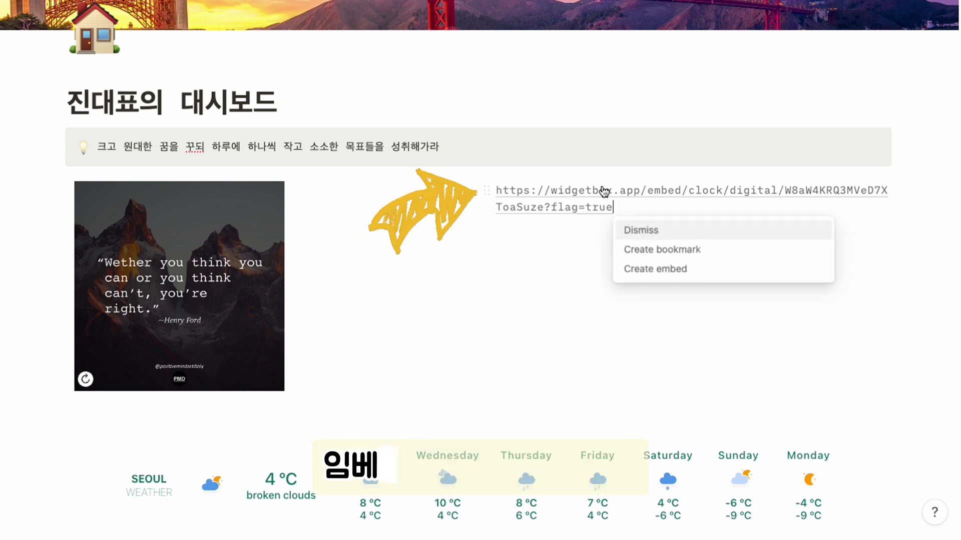
{"action": "left_click", "coordinate": [670, 279]}
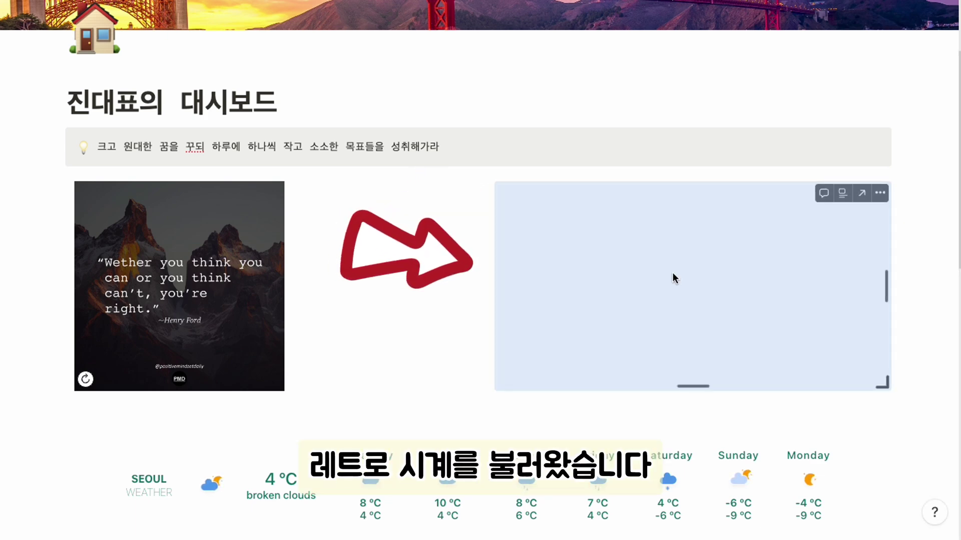
{"action": "left_click", "coordinate": [876, 285]}
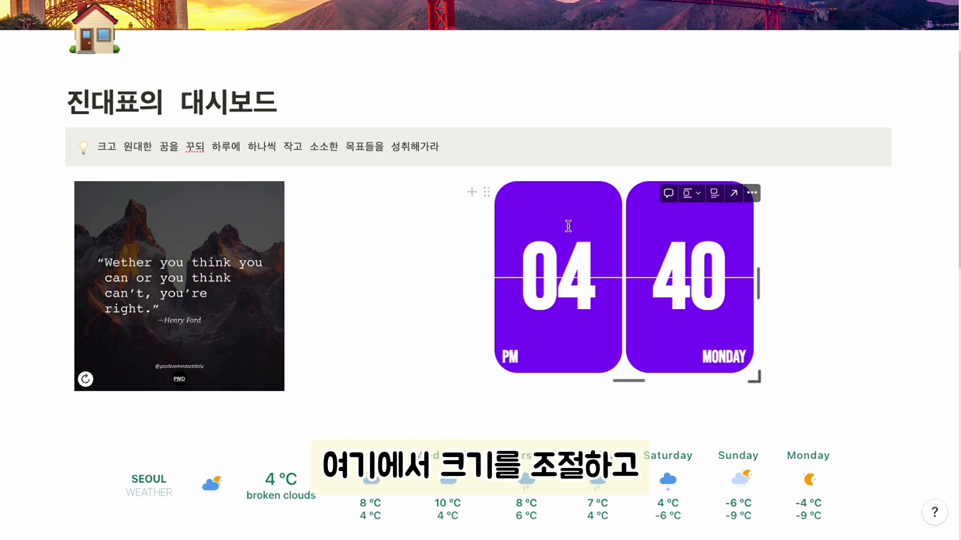
{"action": "left_click_drag", "start_coordinate": [484, 188], "coordinate": [54, 192]}
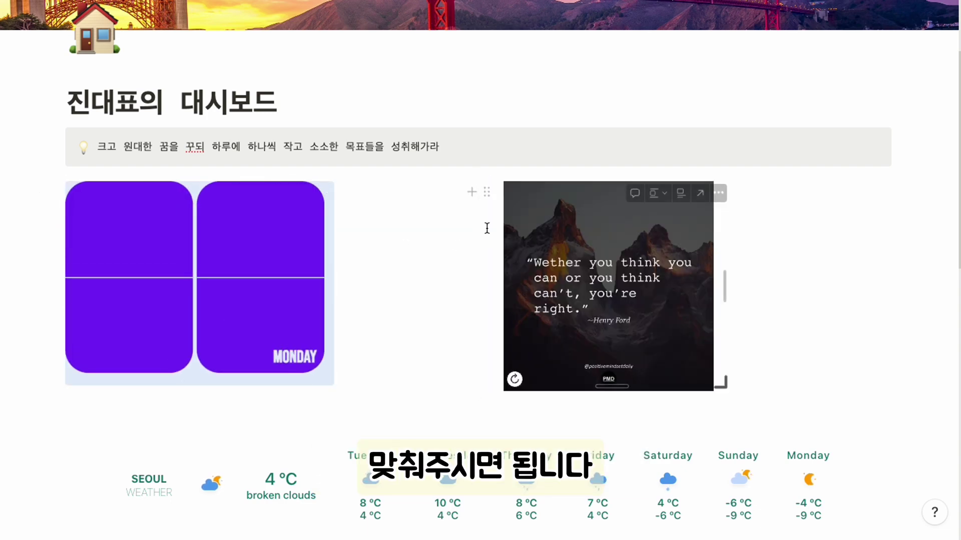
{"action": "scroll", "coordinate": [480, 200], "scroll_direction": "down", "scroll_amount": 2}
{"action": "left_click_drag", "start_coordinate": [478, 157], "coordinate": [375, 161]}
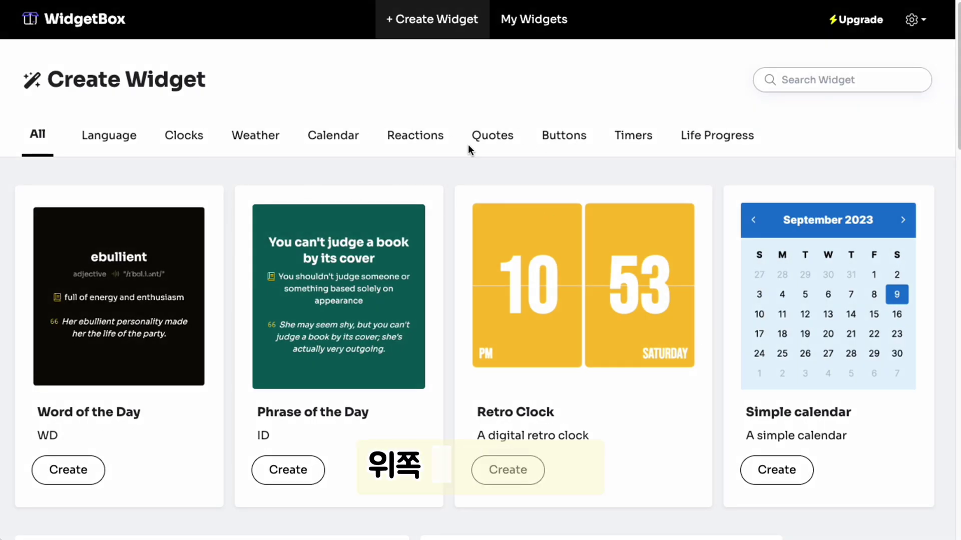
Create a Life Progress widget with birth day 9, 110-year life expectancy and large rounded corners
{"action": "left_click", "coordinate": [725, 136]}
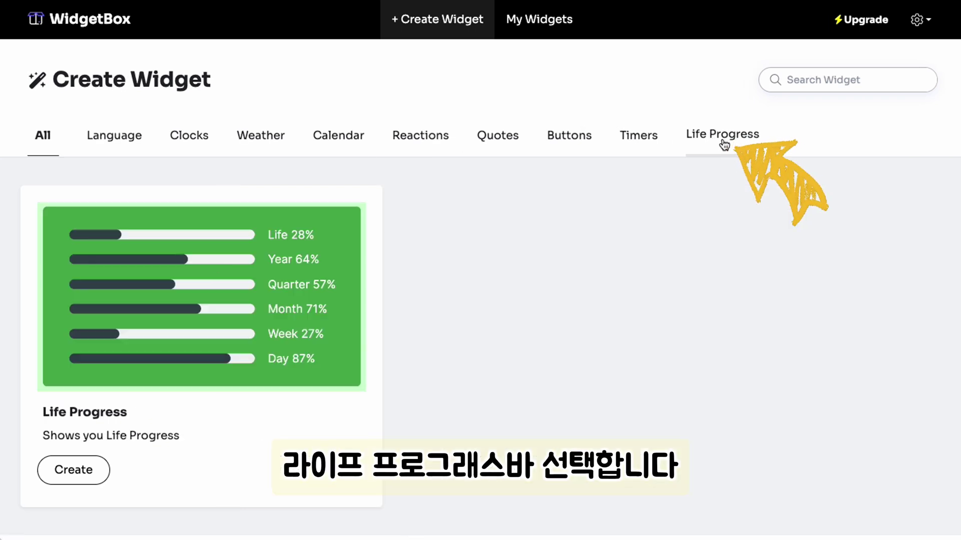
{"action": "left_click", "coordinate": [80, 473]}
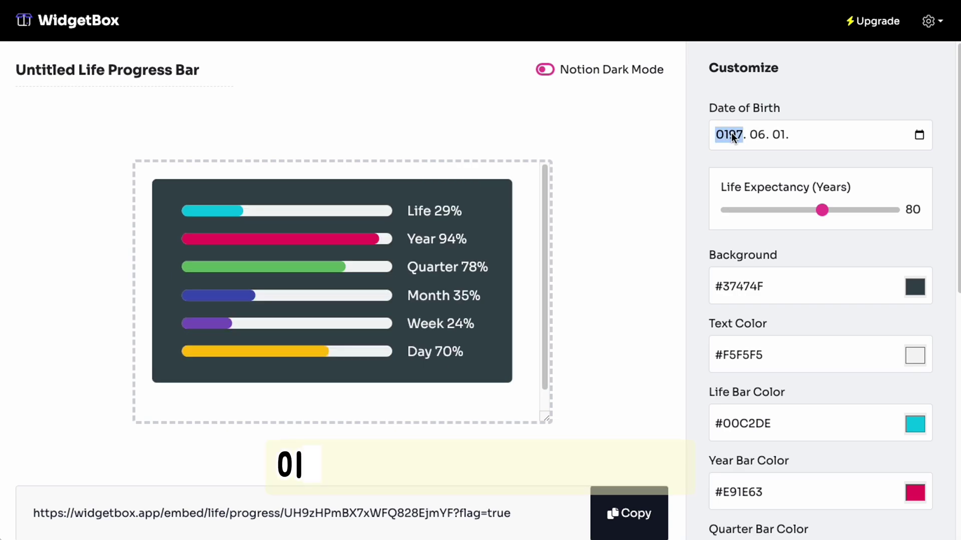
{"action": "type", "text": "979. 06. 01"}
{"action": "left_click", "coordinate": [781, 133]}
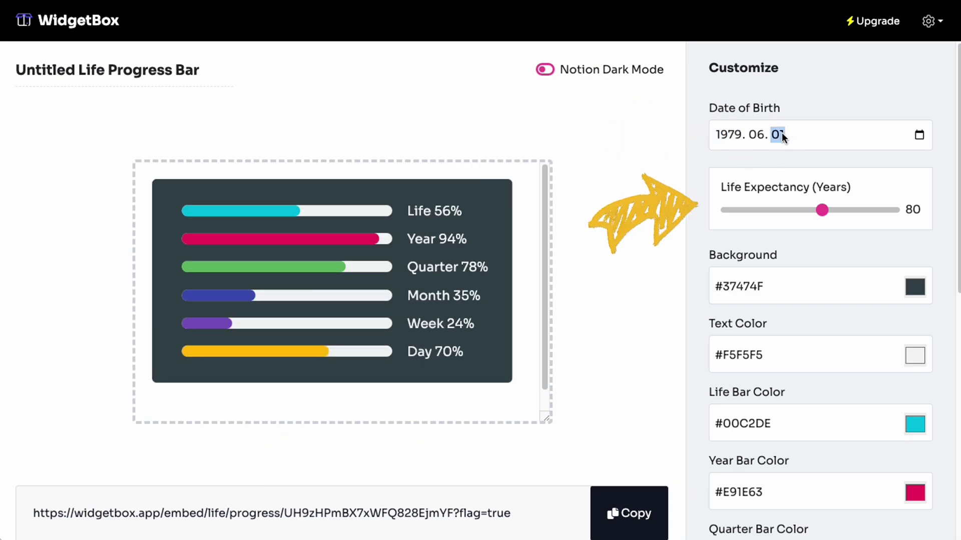
{"action": "left_click_drag", "start_coordinate": [822, 210], "coordinate": [900, 211]}
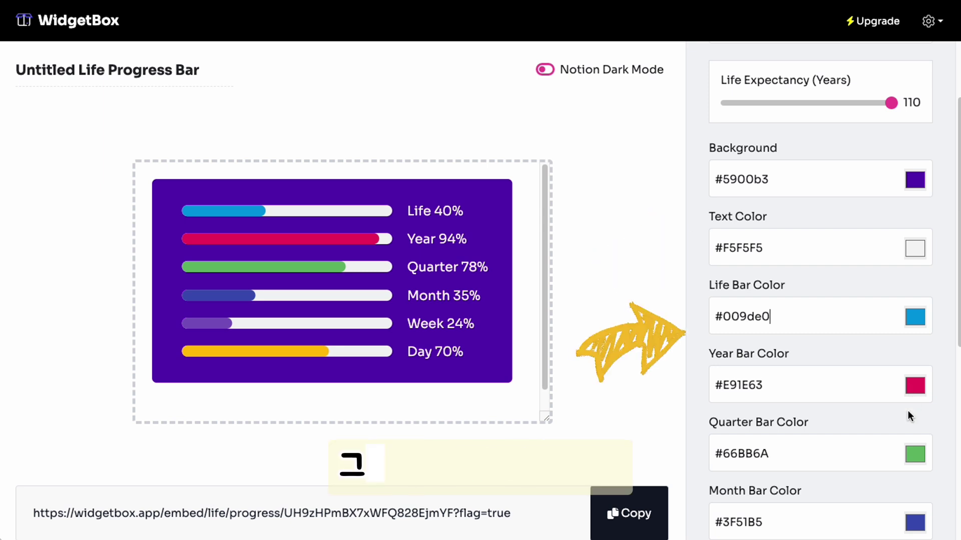
{"action": "scroll", "coordinate": [852, 464], "scroll_direction": "down", "scroll_amount": 4}
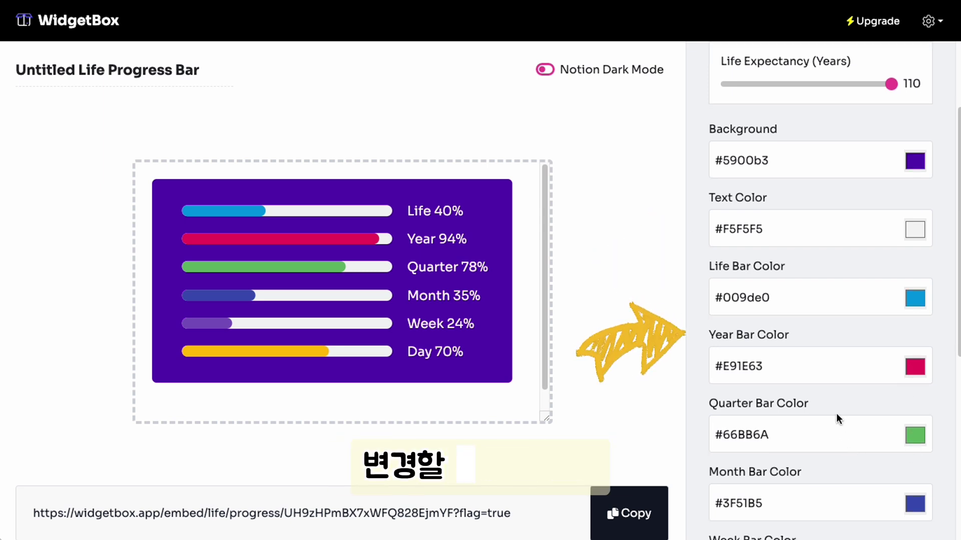
{"action": "scroll", "coordinate": [833, 415], "scroll_direction": "down", "scroll_amount": 3}
{"action": "left_click", "coordinate": [761, 503]}
{"action": "left_click", "coordinate": [733, 538]}
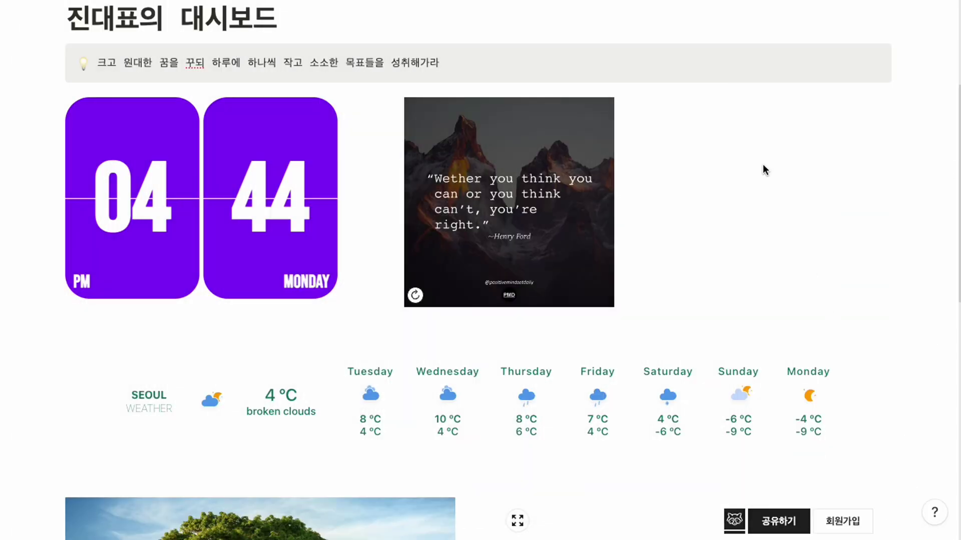
Add an empty block as a new right-hand column and embed the copied progress bar link there
{"action": "scroll", "coordinate": [720, 142], "scroll_direction": "down", "scroll_amount": 2}
{"action": "left_click", "coordinate": [414, 231]}
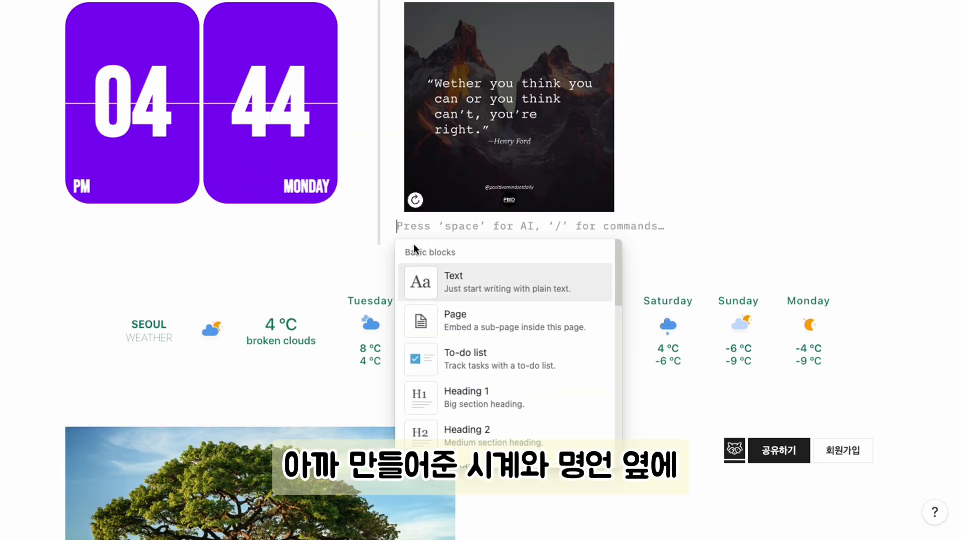
{"action": "key", "text": "Escape"}
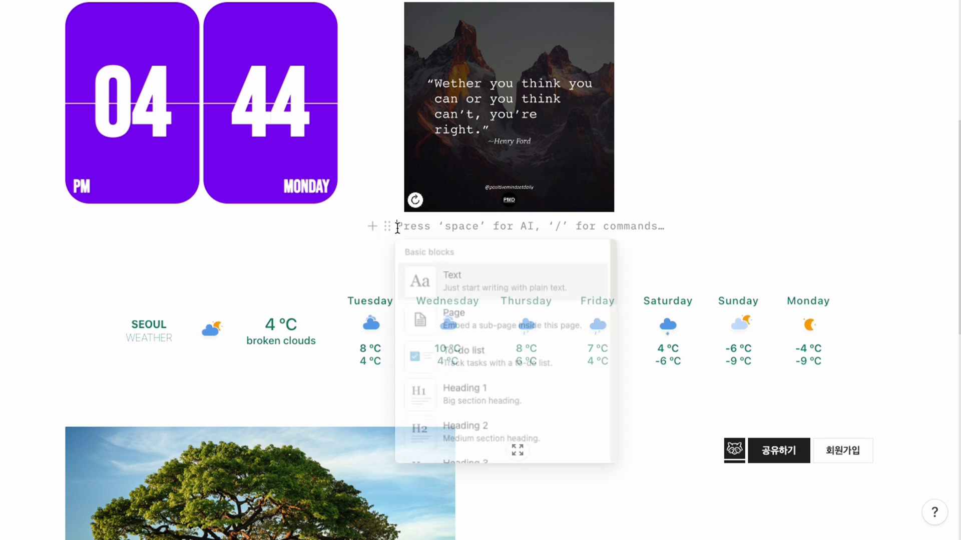
{"action": "scroll", "coordinate": [666, 158], "scroll_direction": "up", "scroll_amount": 4}
{"action": "left_click_drag", "start_coordinate": [667, 158], "coordinate": [382, 415]}
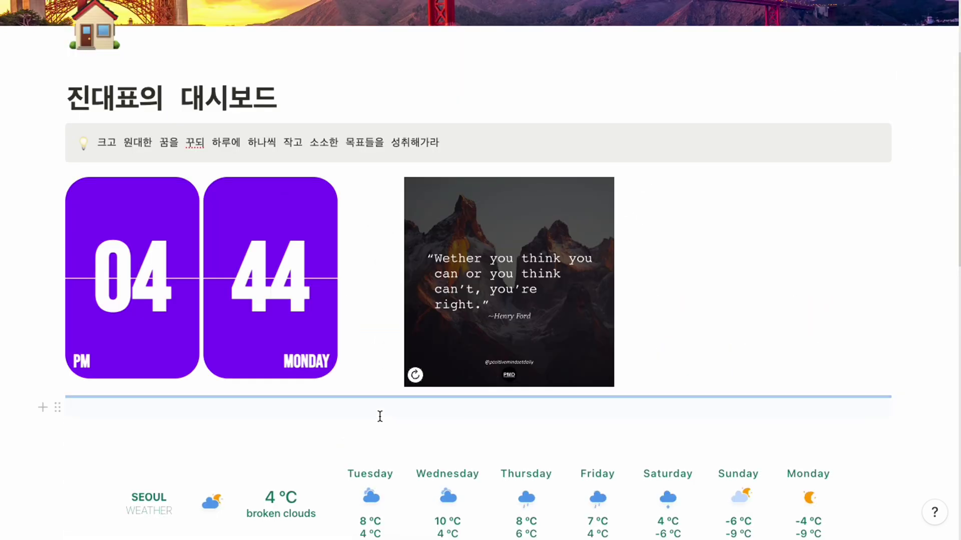
{"action": "left_click_drag", "start_coordinate": [60, 409], "coordinate": [760, 220]}
{"action": "left_click_drag", "start_coordinate": [876, 217], "coordinate": [876, 218]}
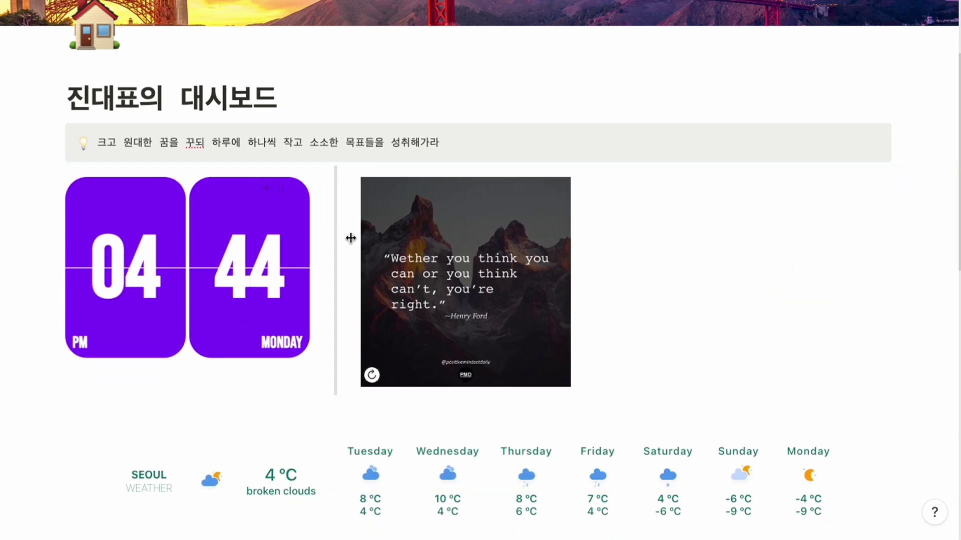
{"action": "type", "text": "https://widgetbox.app/embed/life/progress/UH9zHPmBX7xWFQ828EjmYF?flag=true"}
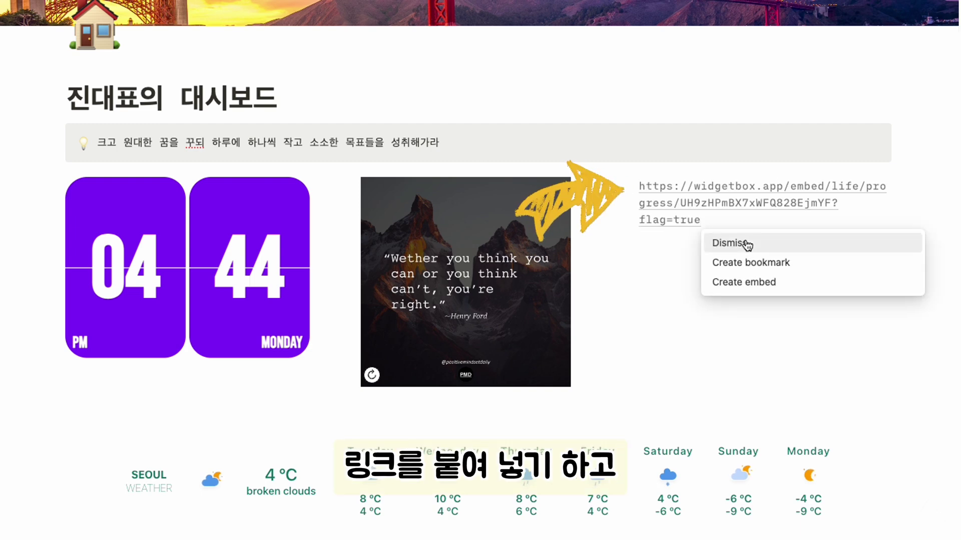
{"action": "left_click", "coordinate": [744, 282]}
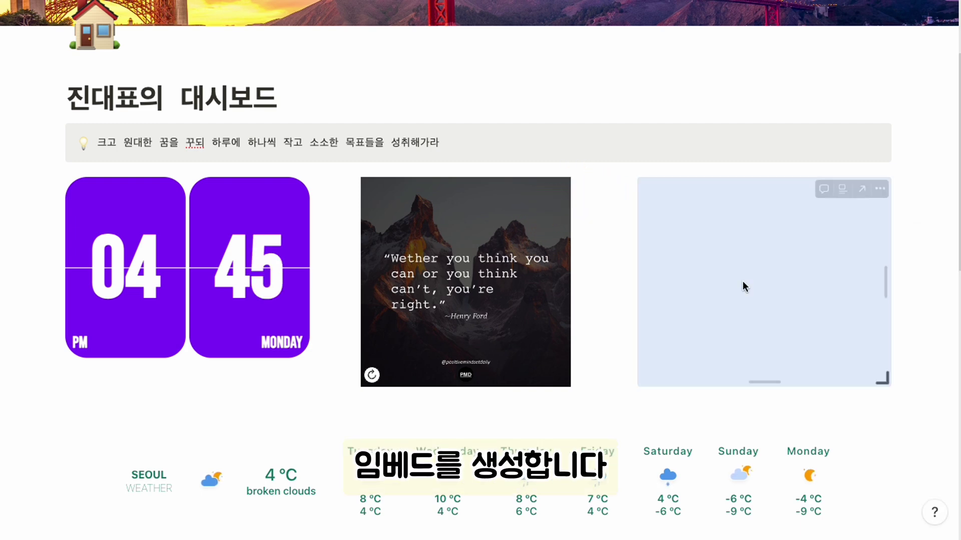
Move the progress bar below the clock row and place the weather widget beside it
{"action": "left_click_drag", "start_coordinate": [630, 187], "coordinate": [160, 409]}
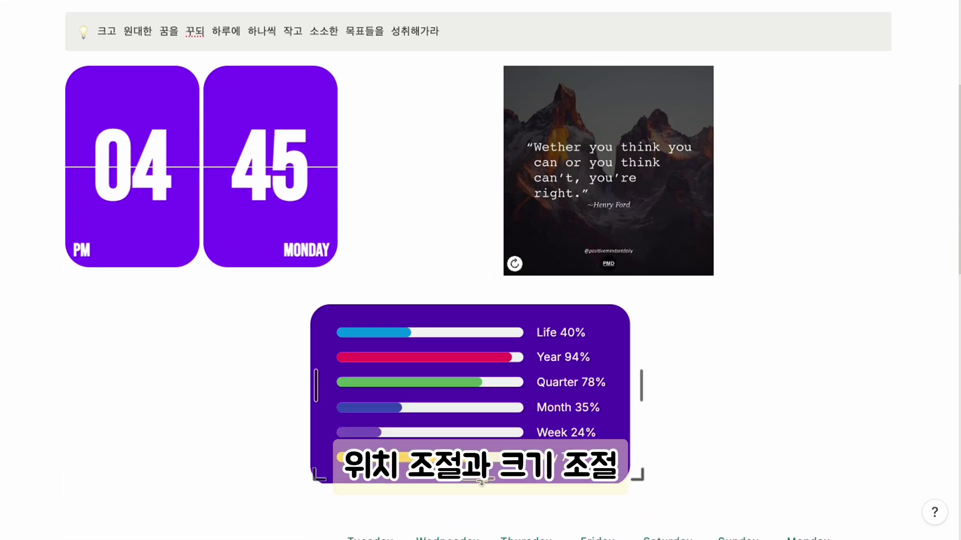
{"action": "scroll", "coordinate": [242, 380], "scroll_direction": "down", "scroll_amount": 2}
{"action": "left_click_drag", "start_coordinate": [57, 444], "coordinate": [653, 272]}
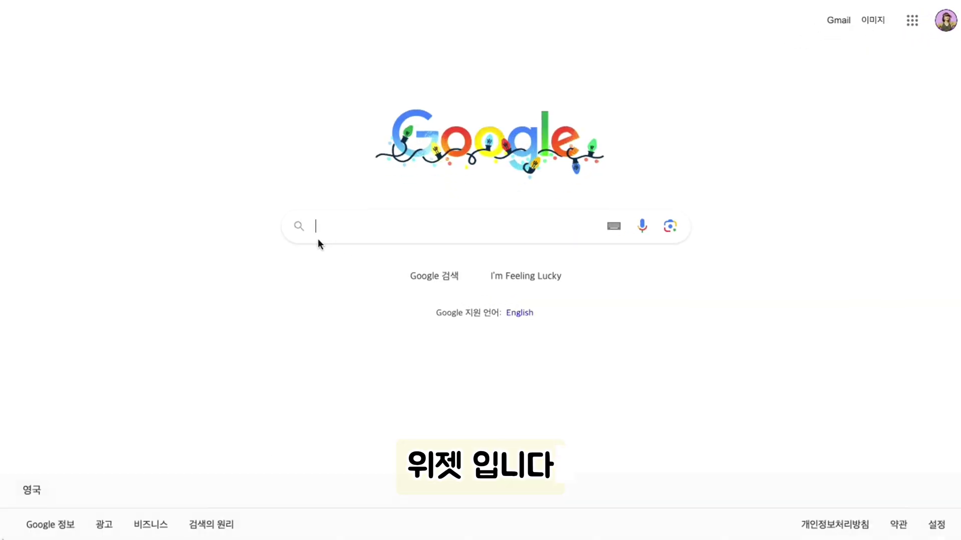
Search Google for getkairo.com and open the 'Notion blocks for time, habit and goal tracking' result
{"action": "type", "text": "getk"}
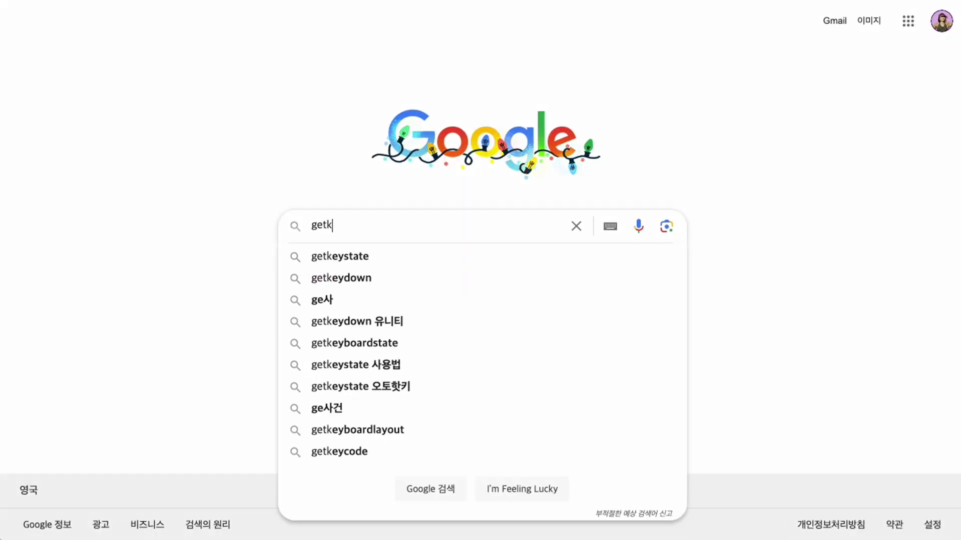
{"action": "type", "text": "airo.com"}
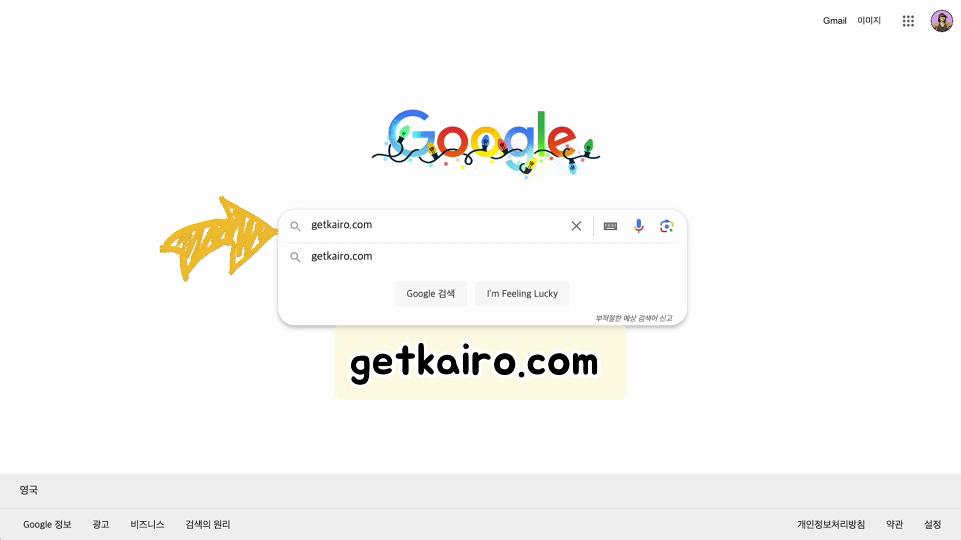
{"action": "key", "text": "Return"}
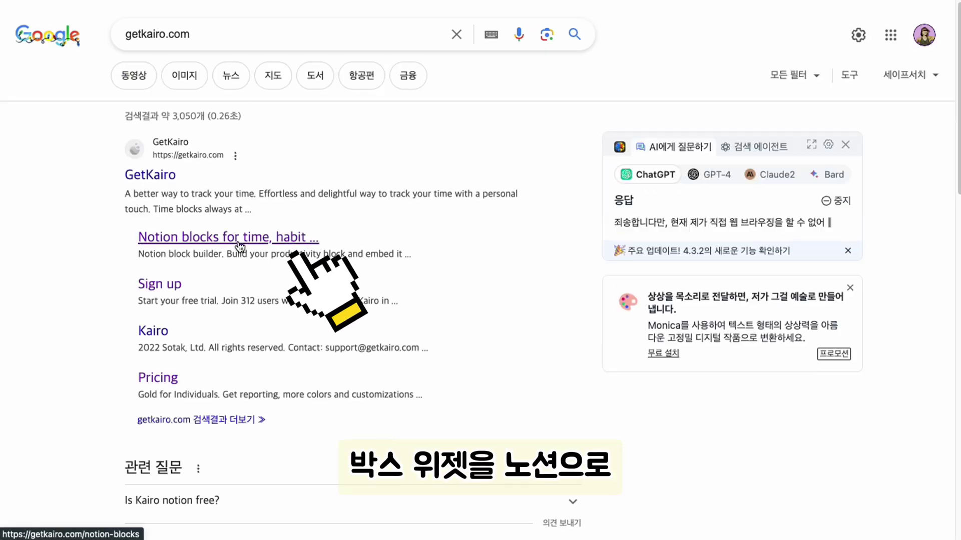
{"action": "left_click", "coordinate": [239, 244]}
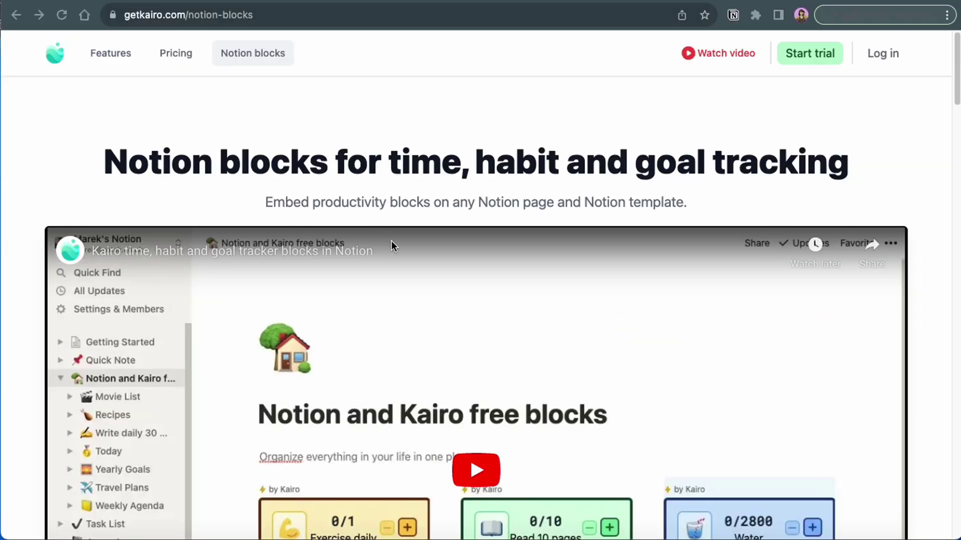
Scroll down to Kairo's block builder and expand the Type dropdown of block types
{"action": "scroll", "coordinate": [527, 251], "scroll_direction": "down", "scroll_amount": 5}
{"action": "scroll", "coordinate": [528, 251], "scroll_direction": "down", "scroll_amount": 7}
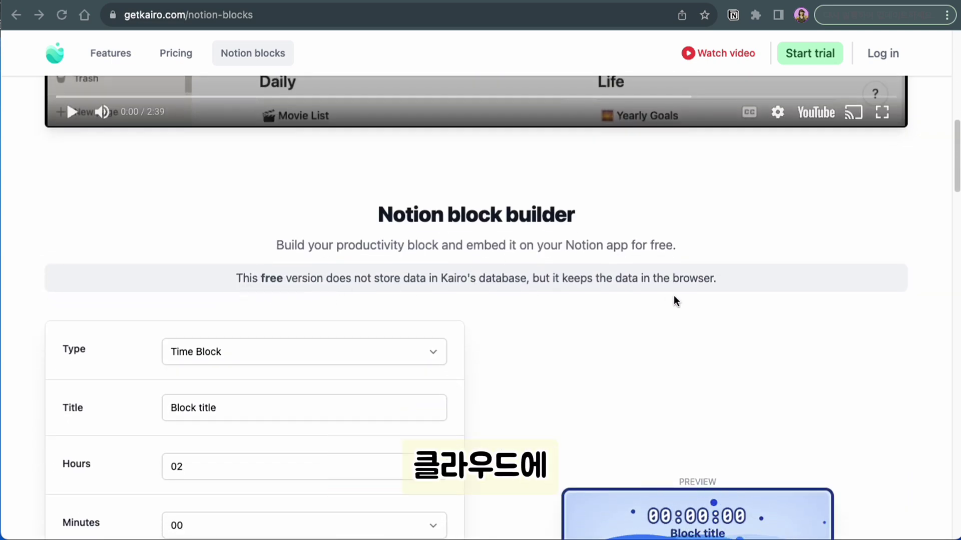
{"action": "scroll", "coordinate": [615, 321], "scroll_direction": "down", "scroll_amount": 3}
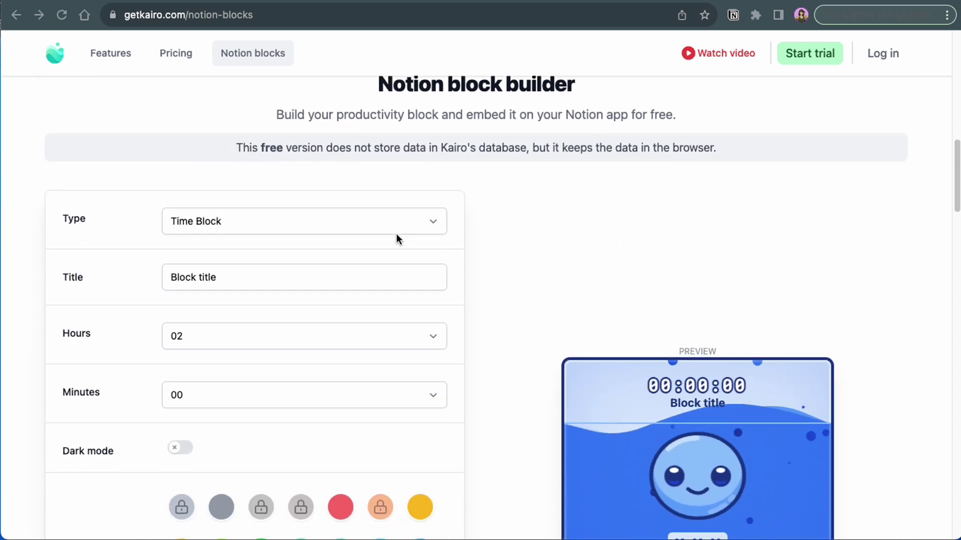
{"action": "scroll", "coordinate": [467, 231], "scroll_direction": "down", "scroll_amount": 1}
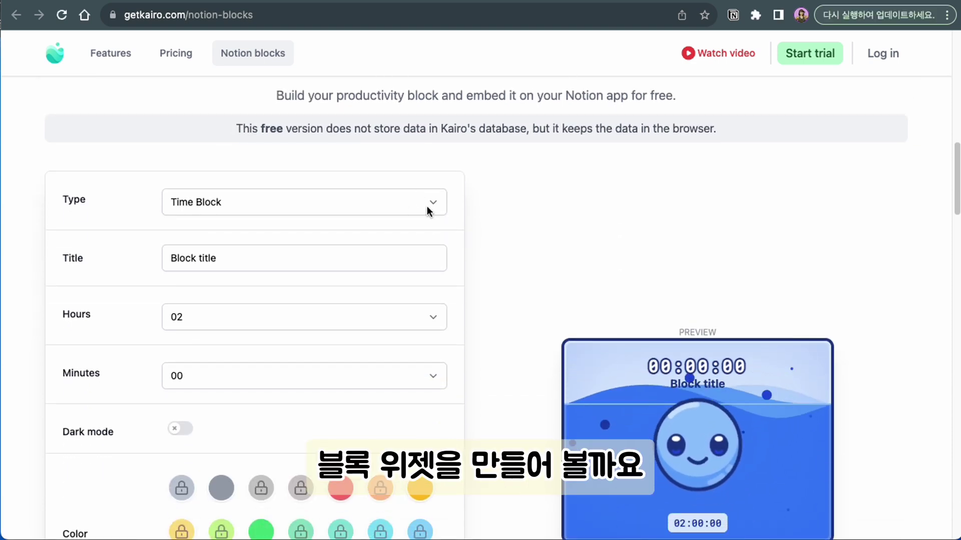
{"action": "left_click", "coordinate": [422, 206]}
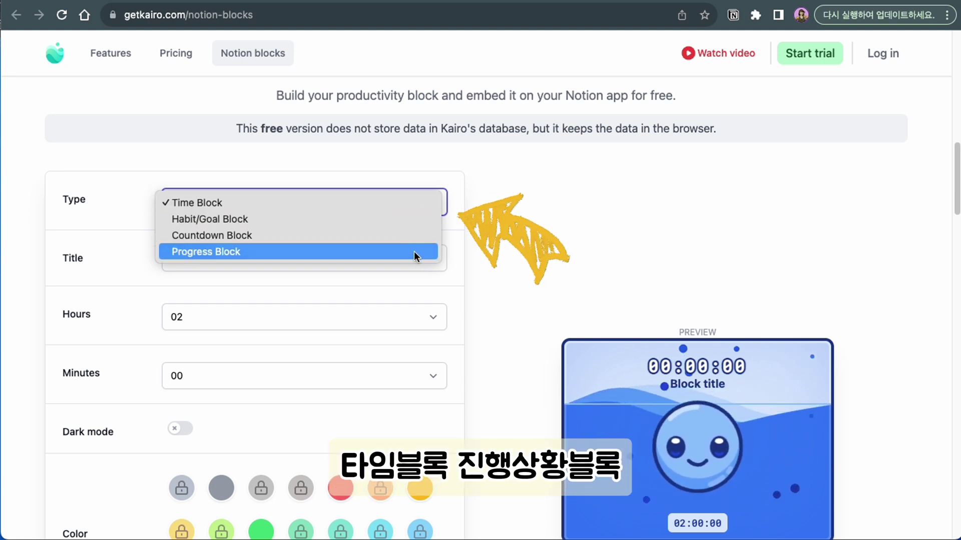
Choose the Habit/Goal block type and title it 물2리터 마시기
{"action": "left_click", "coordinate": [422, 220]}
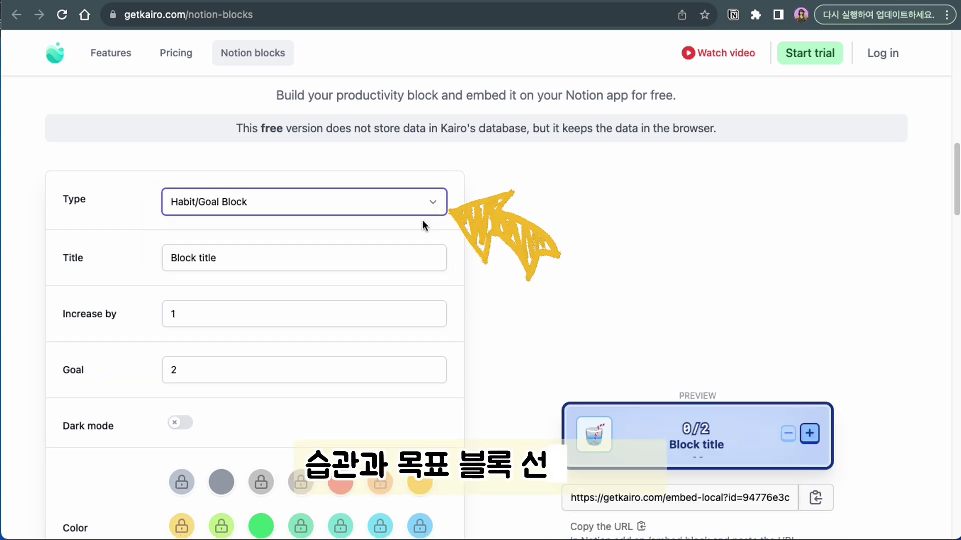
{"action": "scroll", "coordinate": [422, 220], "scroll_direction": "down", "scroll_amount": 2}
{"action": "key", "text": "Tab"}
{"action": "type", "text": "a"}
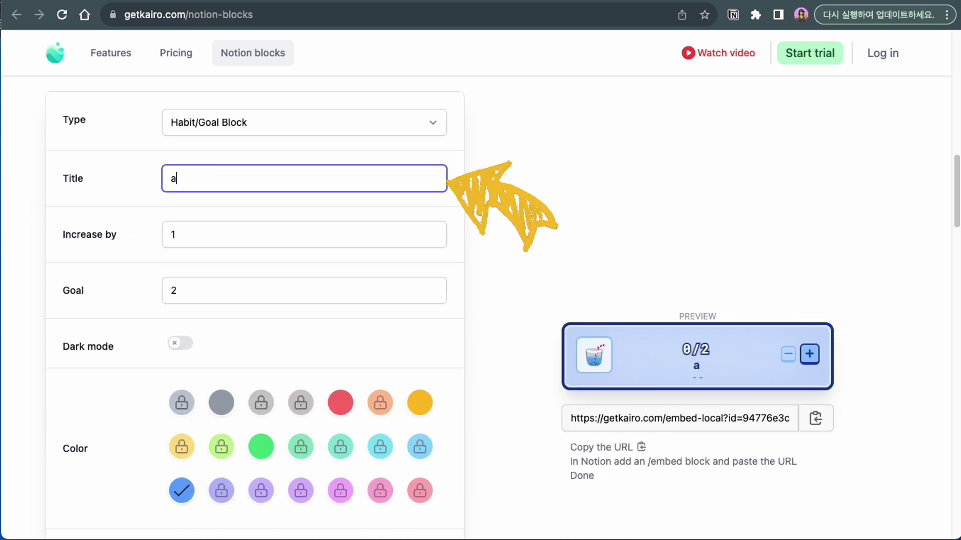
{"action": "key", "text": "BackSpace"}
{"action": "type", "text": "물2리터 "}
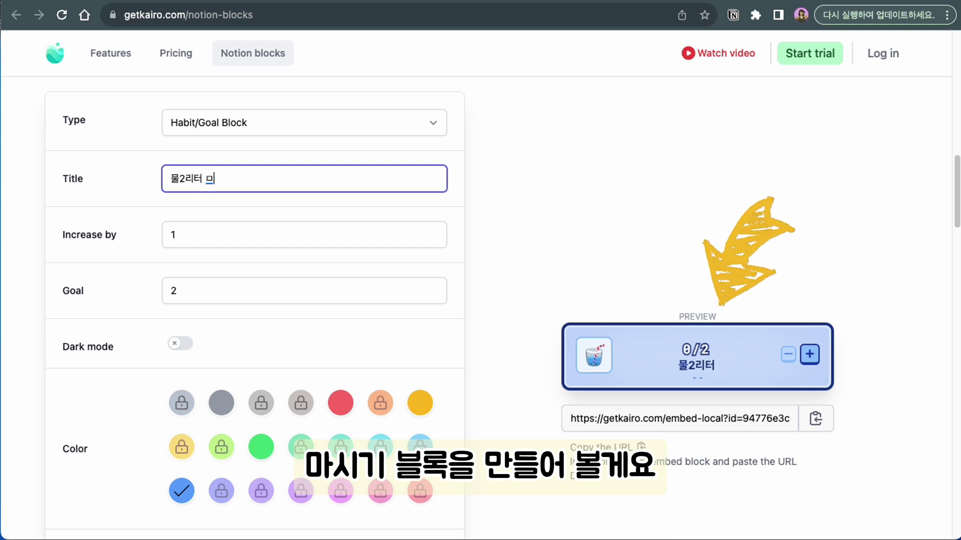
{"action": "type", "text": "마시기"}
Set the block's goal to 2000 and its increase-by amount to 100
{"action": "left_click", "coordinate": [191, 288]}
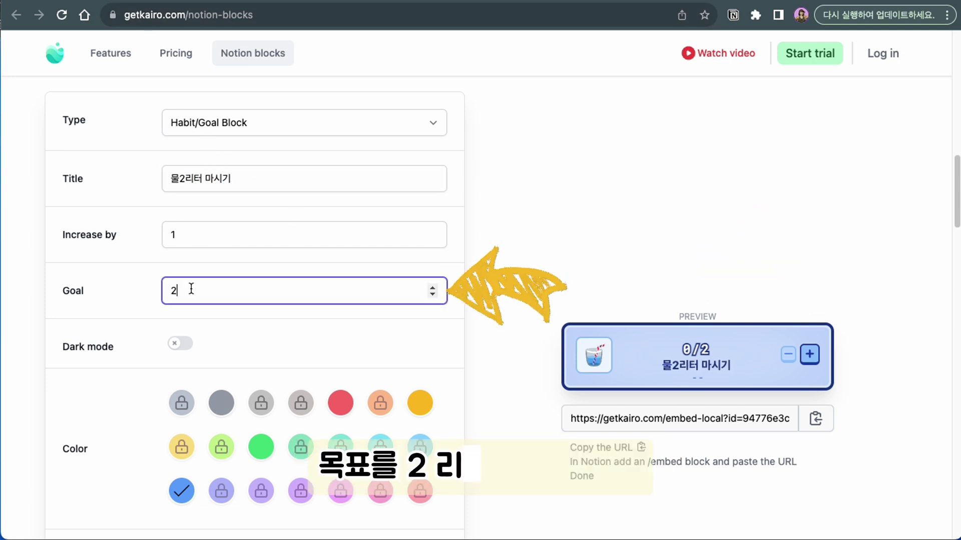
{"action": "type", "text": "2000"}
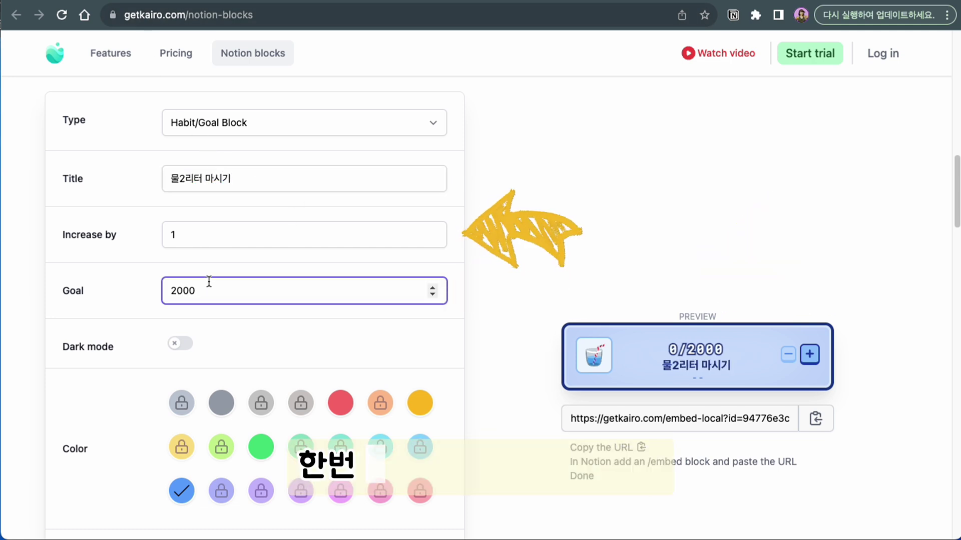
{"action": "left_click", "coordinate": [195, 234]}
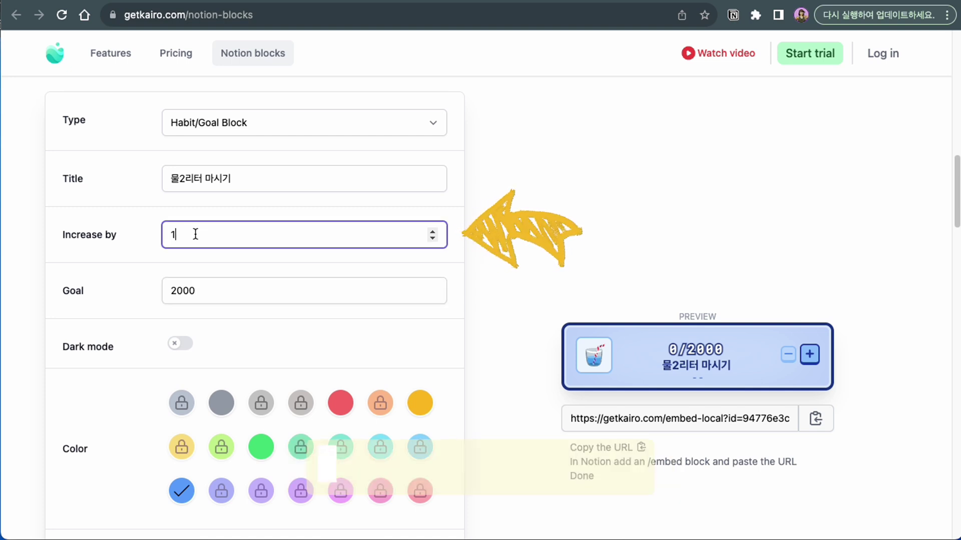
{"action": "left_click", "coordinate": [307, 320]}
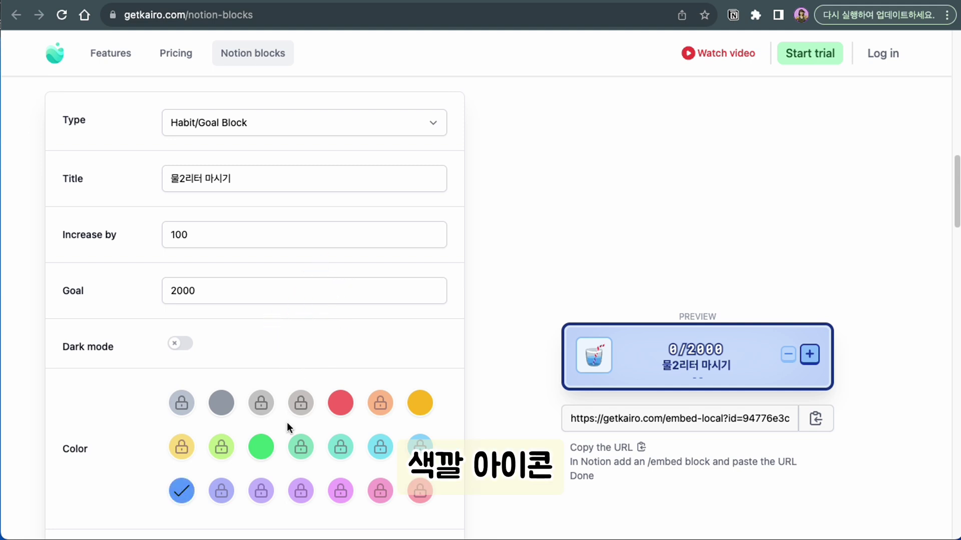
{"action": "scroll", "coordinate": [307, 394], "scroll_direction": "down", "scroll_amount": 4}
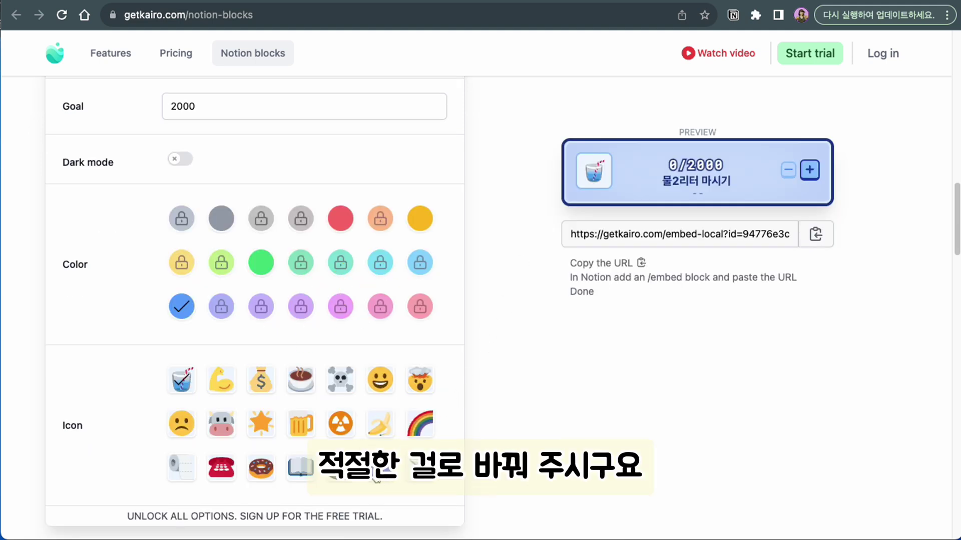
{"action": "scroll", "coordinate": [721, 310], "scroll_direction": "up", "scroll_amount": 2}
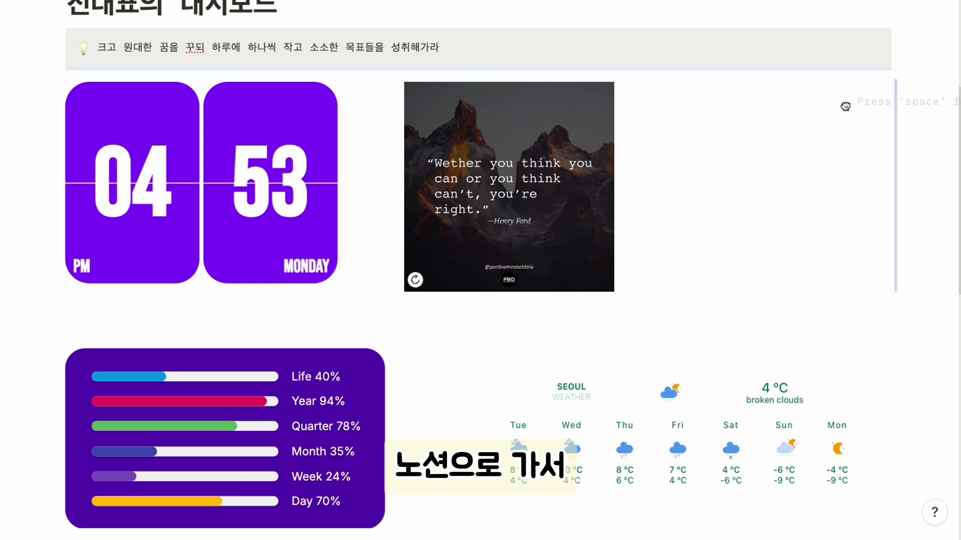
Embed the Kairo water tracker link in Notion through an /embed block
{"action": "key", "text": "ctrl+v"}
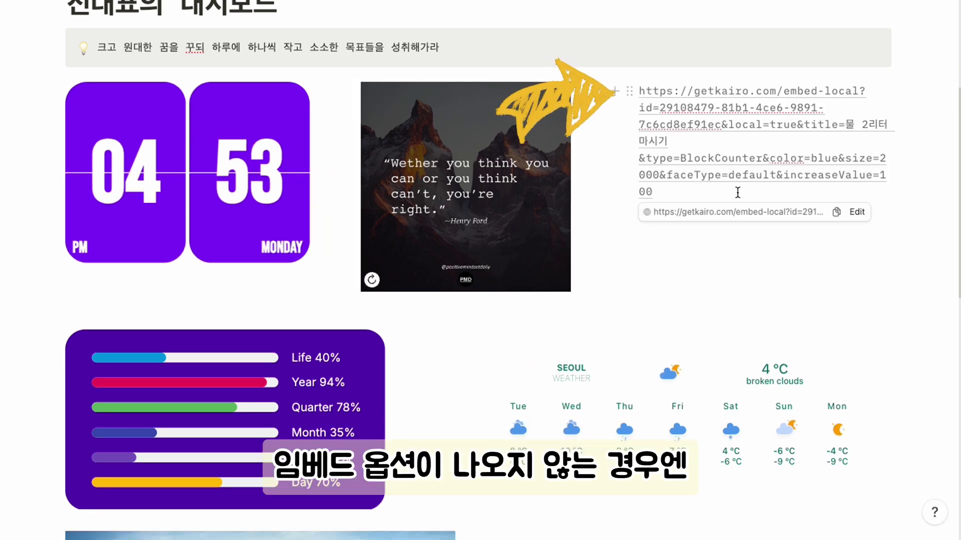
{"action": "left_click_drag", "start_coordinate": [736, 190], "coordinate": [631, 92]}
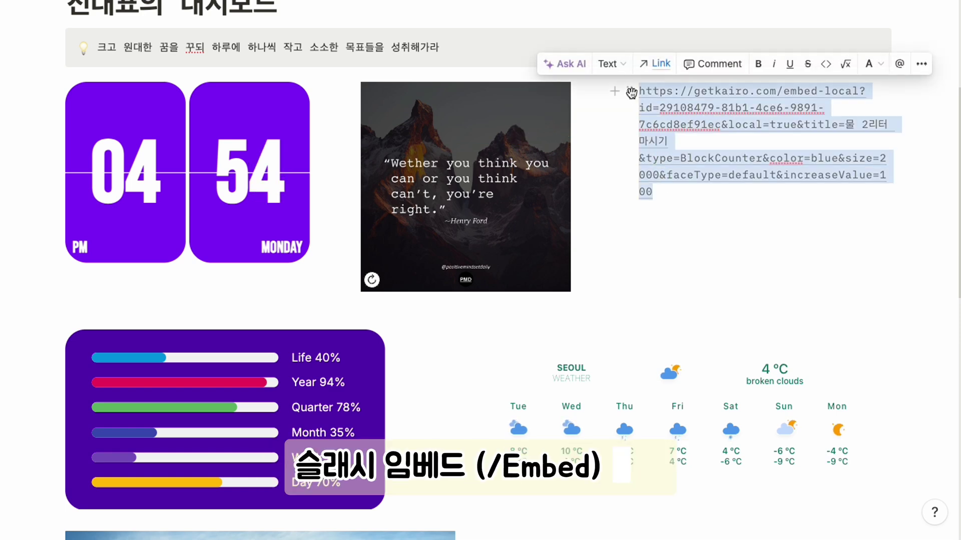
{"action": "key", "text": "BackSpace"}
{"action": "type", "text": "/emm"}
{"action": "key", "text": "BackSpace"}
{"action": "type", "text": "be"}
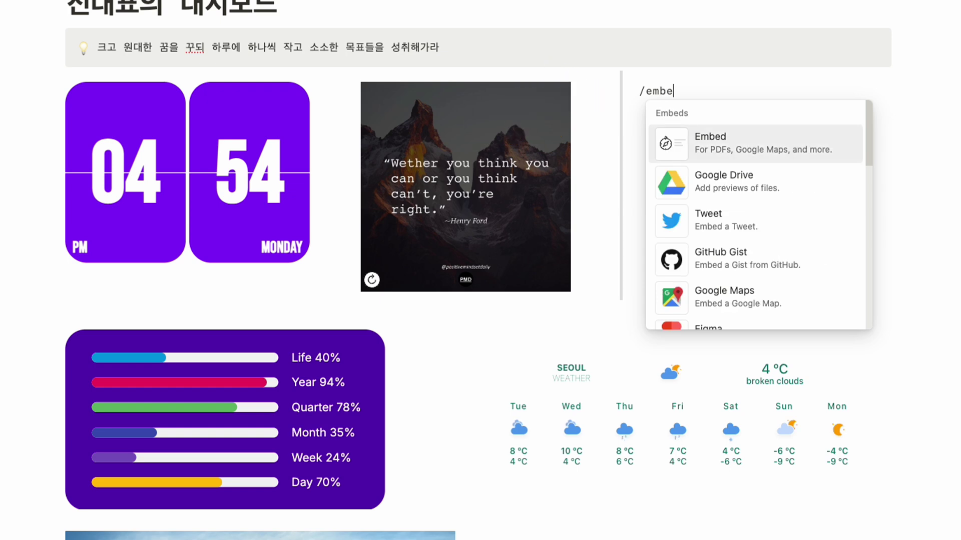
{"action": "type", "text": "d"}
{"action": "left_click", "coordinate": [706, 150]}
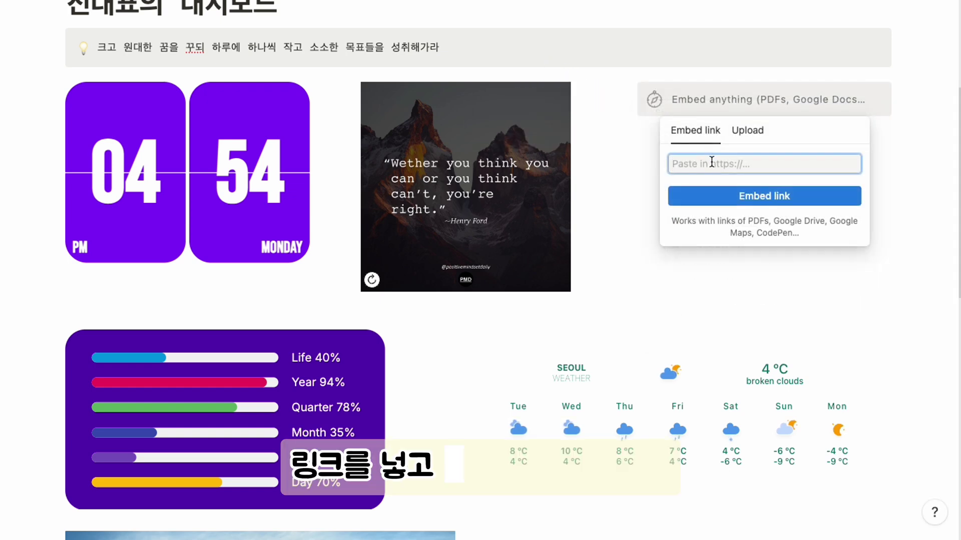
{"action": "left_click", "coordinate": [795, 198]}
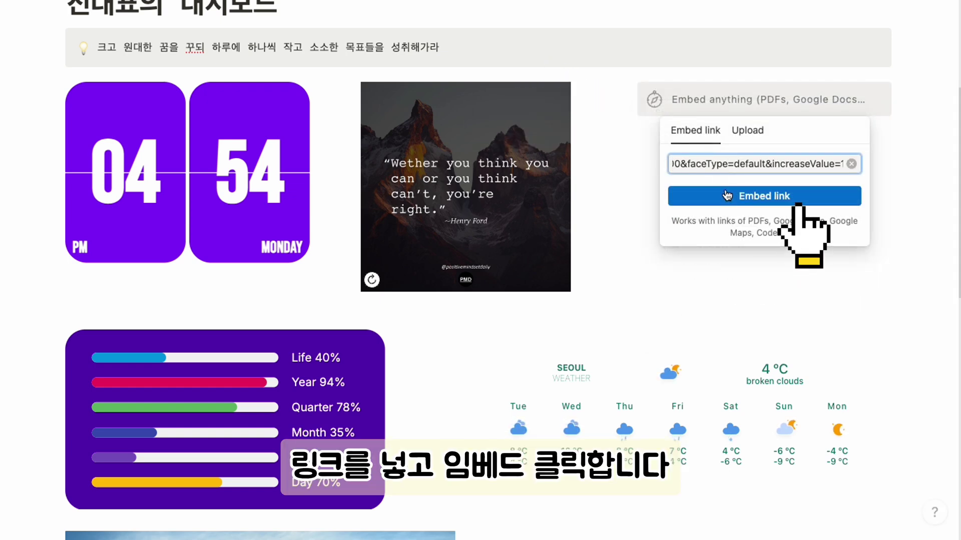
Move the water tracker below 하루 일정, make it narrower, and log another 100
{"action": "left_click_drag", "start_coordinate": [628, 95], "coordinate": [452, 387]}
{"action": "left_click_drag", "start_coordinate": [888, 405], "coordinate": [550, 418]}
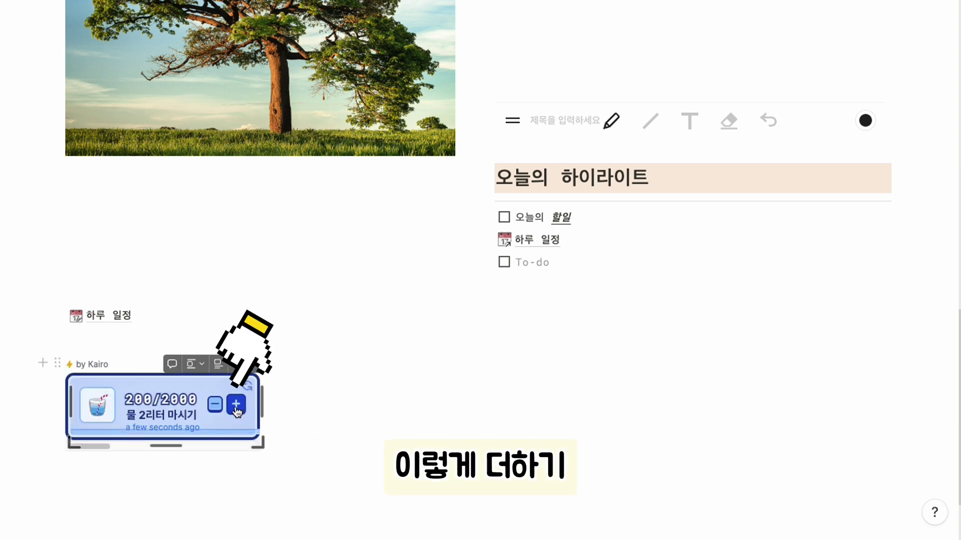
{"action": "left_click", "coordinate": [237, 405]}
{"action": "scroll", "coordinate": [285, 408], "scroll_direction": "down", "scroll_amount": 2}
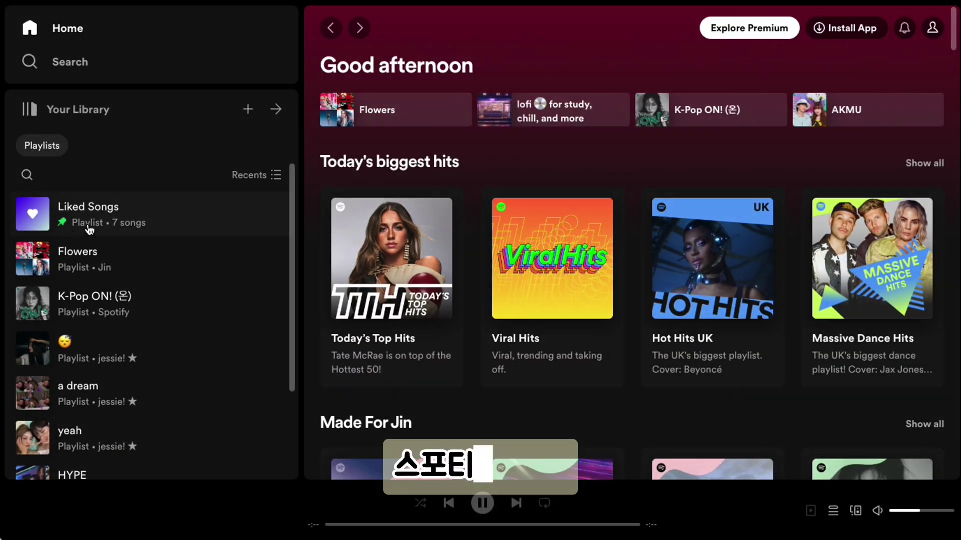
Open the Flowers playlist and bring up its Share > Embed playlist settings
{"action": "left_click", "coordinate": [96, 255]}
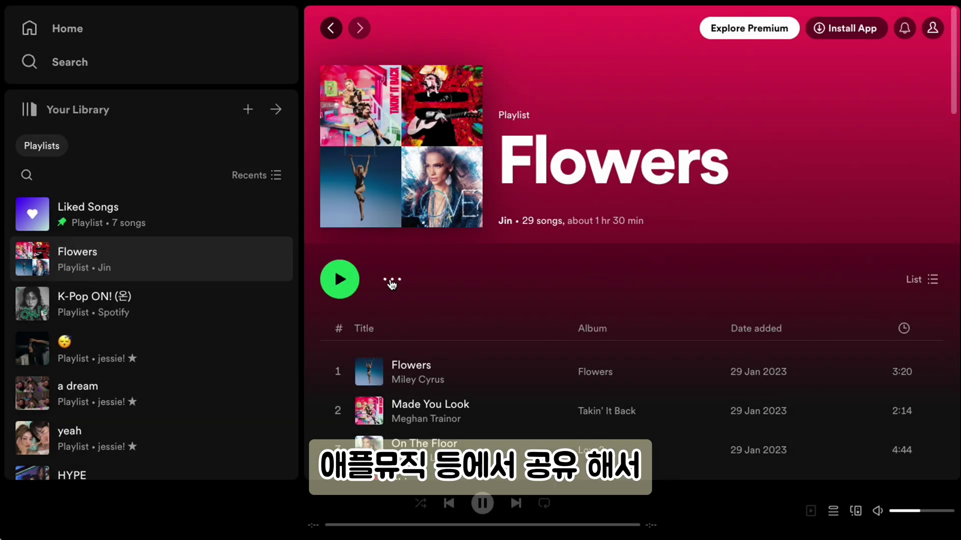
{"action": "left_click", "coordinate": [392, 283]}
{"action": "scroll", "coordinate": [392, 283], "scroll_direction": "down", "scroll_amount": 3}
{"action": "mouse_move", "coordinate": [424, 287]}
{"action": "left_click", "coordinate": [603, 317]}
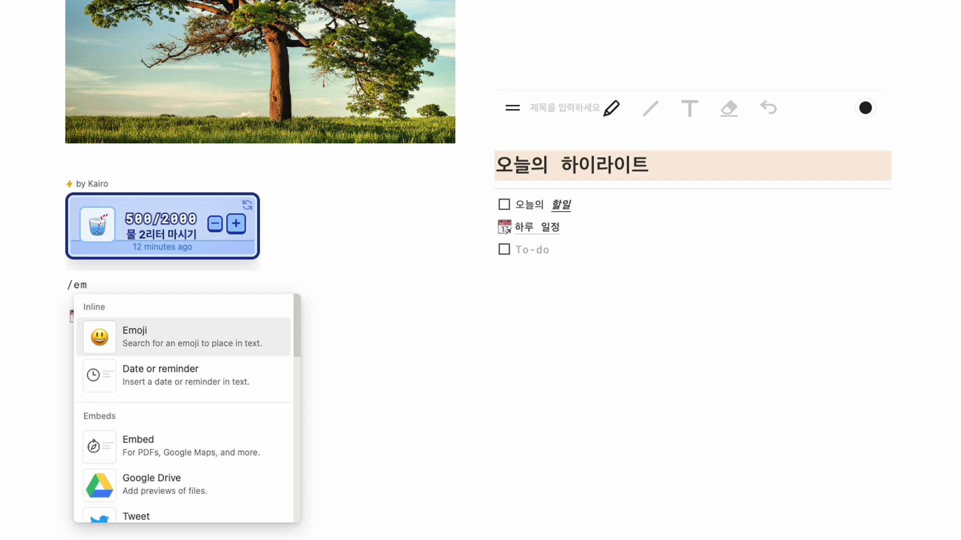
Insert an /embed block below the water tracker holding the Spotify Flowers playlist link
{"action": "type", "text": "bed"}
{"action": "key", "text": "Return"}
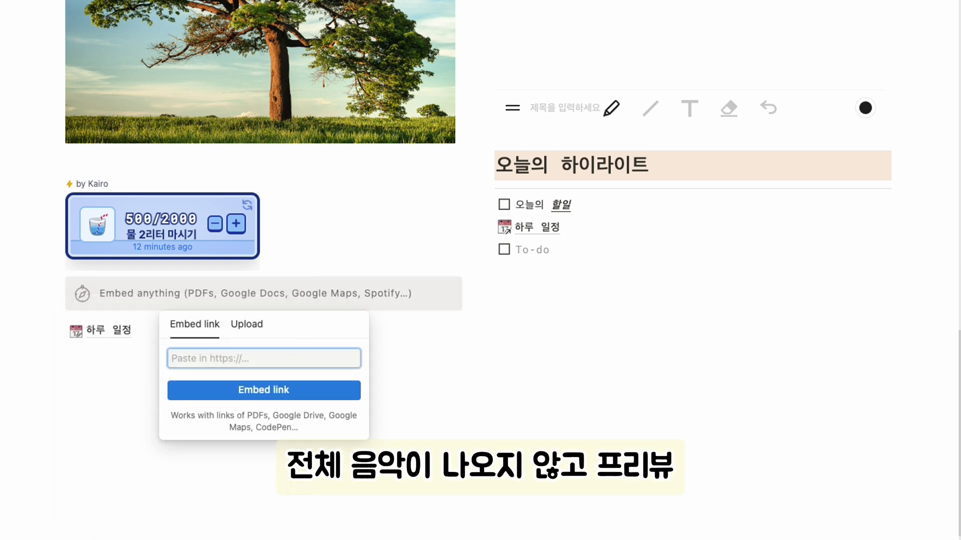
{"action": "key", "text": "Return"}
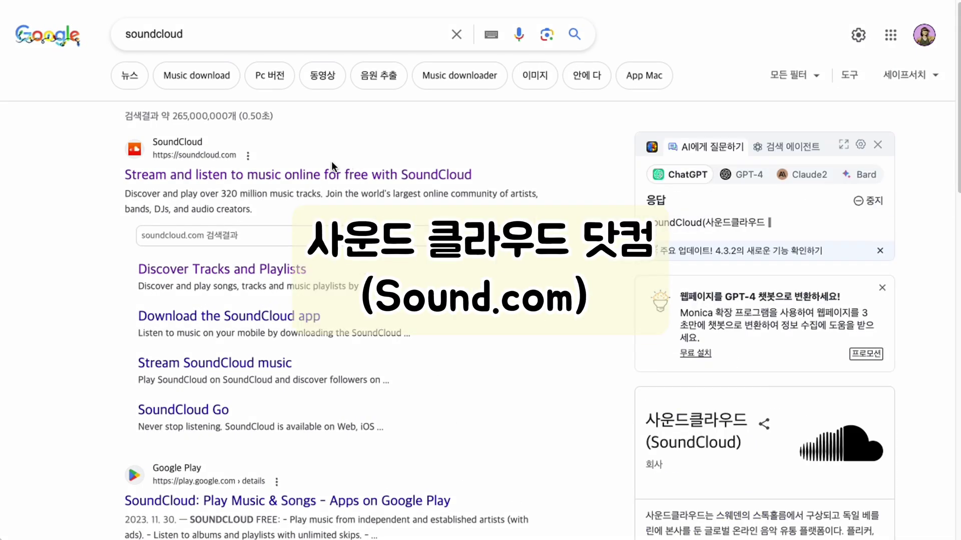
Copy the playlist (kpop 2023) link from SoundCloud and paste it under To-do in Notion
{"action": "left_click", "coordinate": [331, 175]}
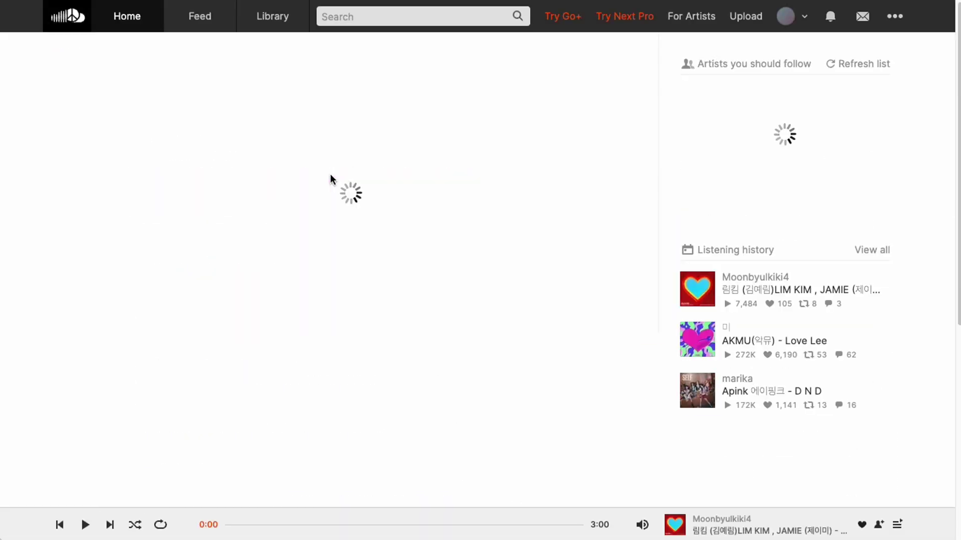
{"action": "scroll", "coordinate": [505, 273], "scroll_direction": "down", "scroll_amount": 4}
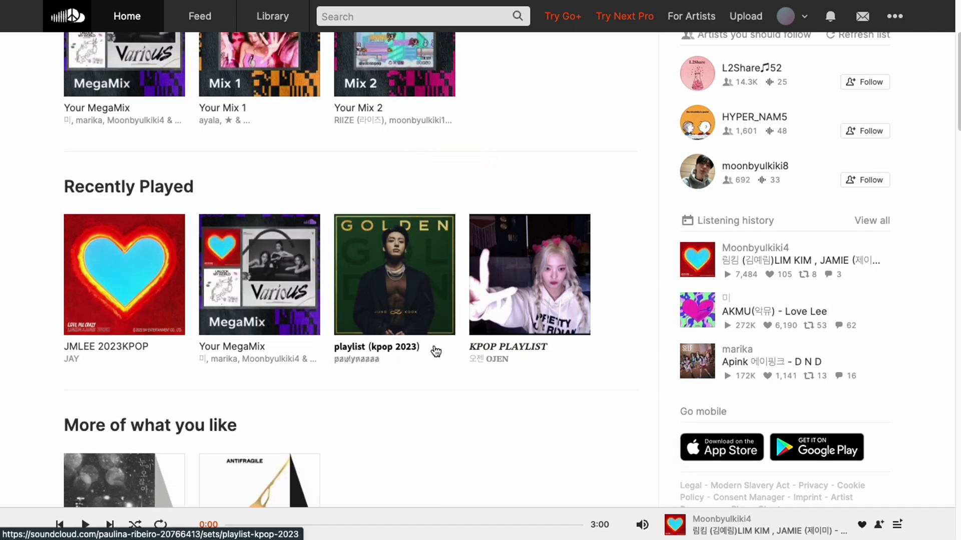
{"action": "left_click", "coordinate": [435, 349]}
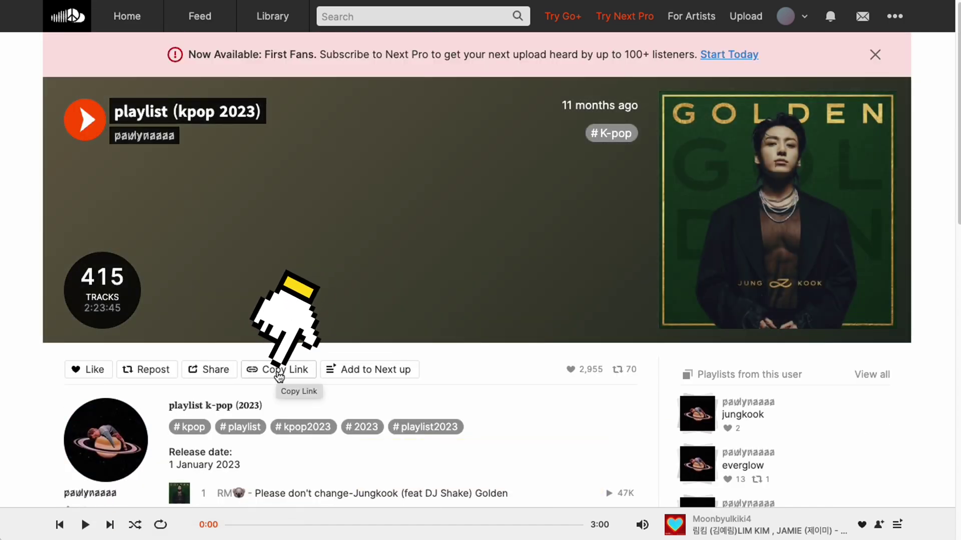
{"action": "left_click", "coordinate": [279, 370]}
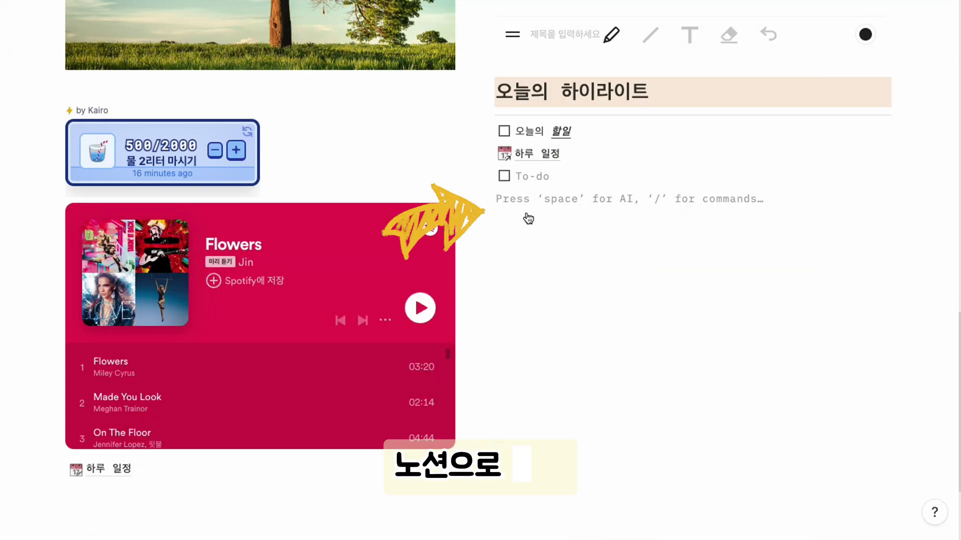
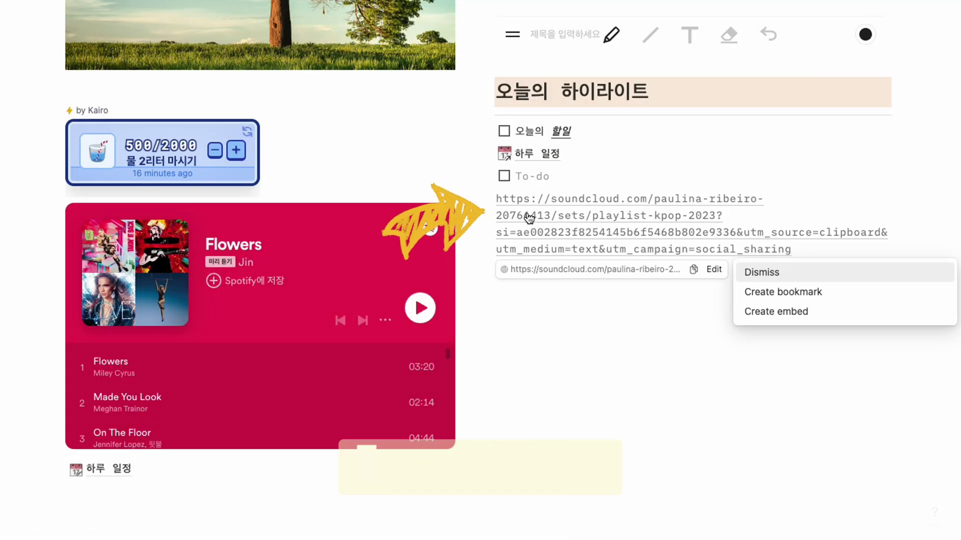
Choose Create embed to turn the pasted kpop 2023 SoundCloud link into a player
{"action": "left_click", "coordinate": [757, 312]}
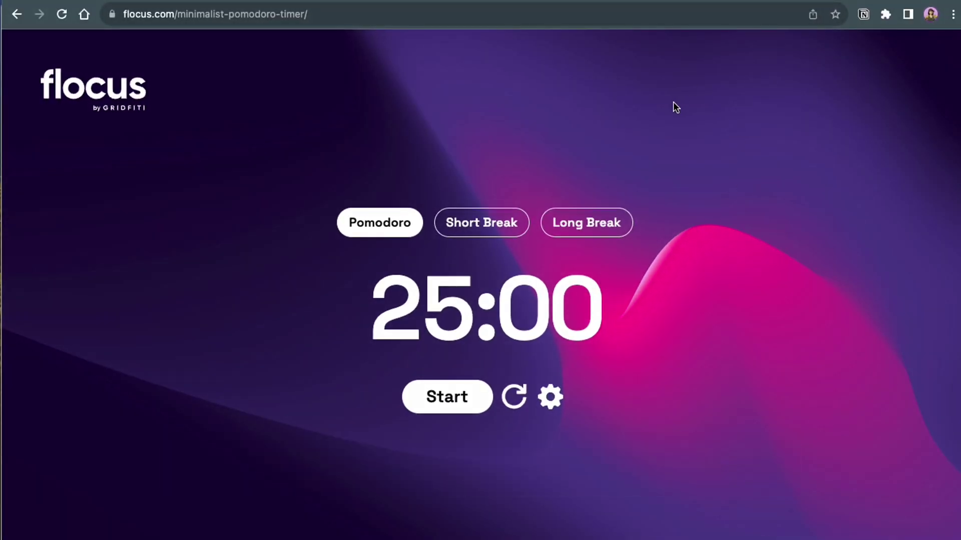
Review the Flocus timer and sound settings, keeping 25, 5 and 10 minute lengths, and save
{"action": "left_click_drag", "start_coordinate": [310, 14], "coordinate": [128, 16]}
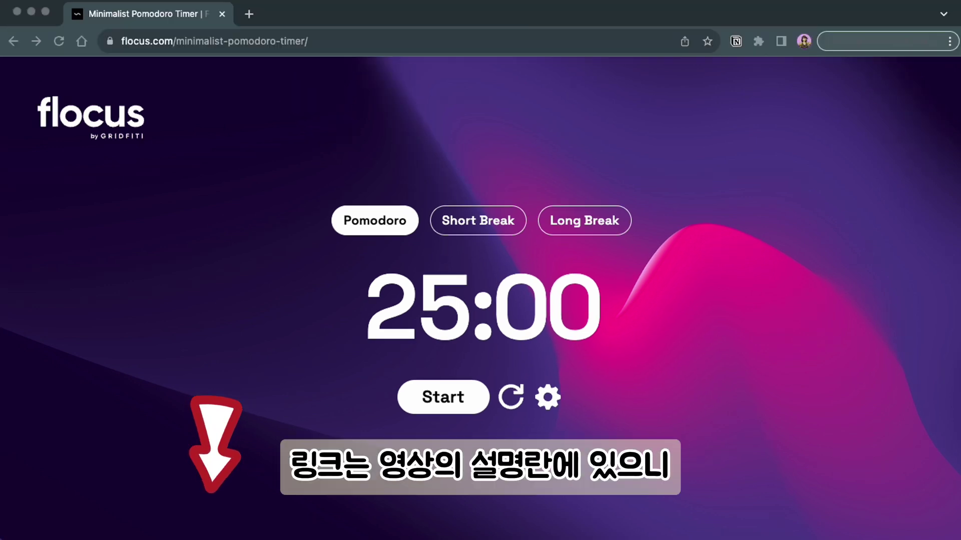
{"action": "left_click", "coordinate": [554, 405]}
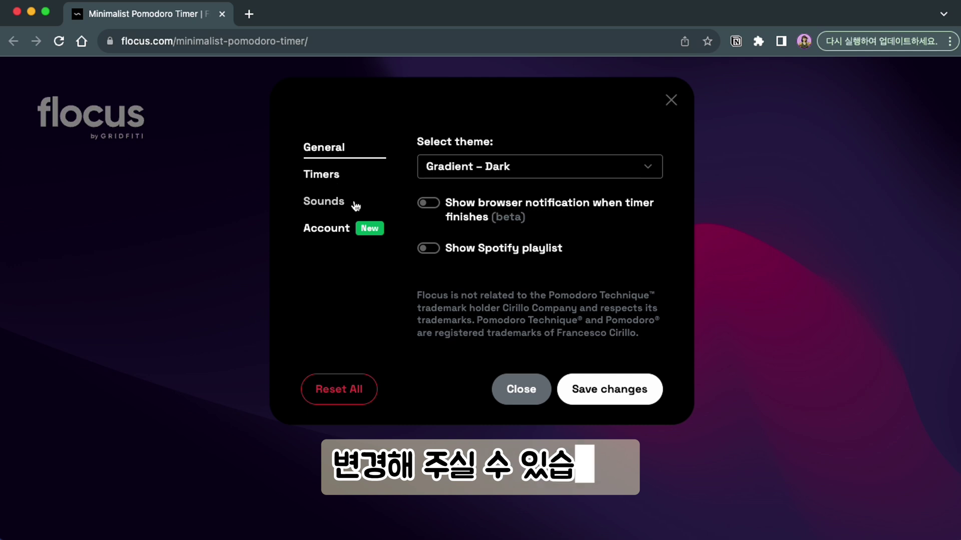
{"action": "left_click", "coordinate": [327, 180]}
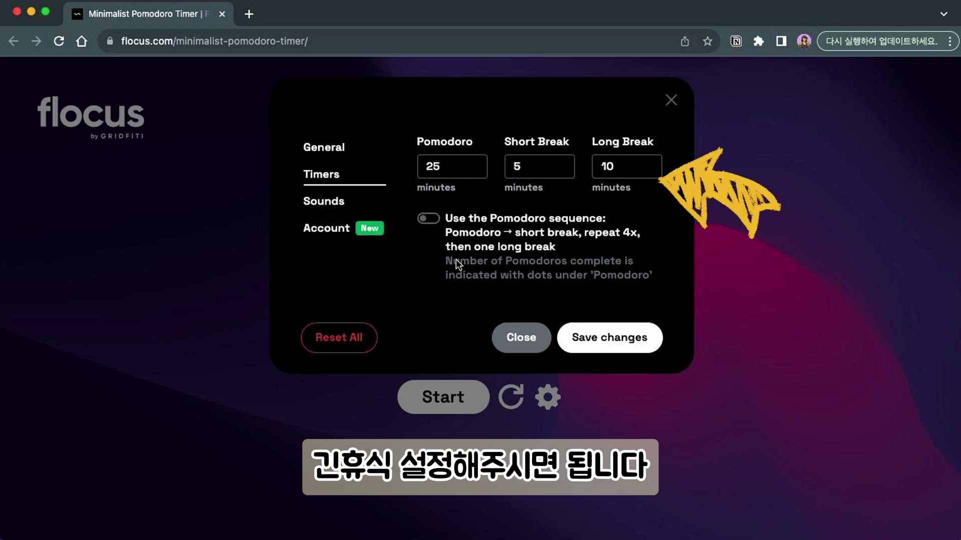
{"action": "left_click", "coordinate": [335, 205]}
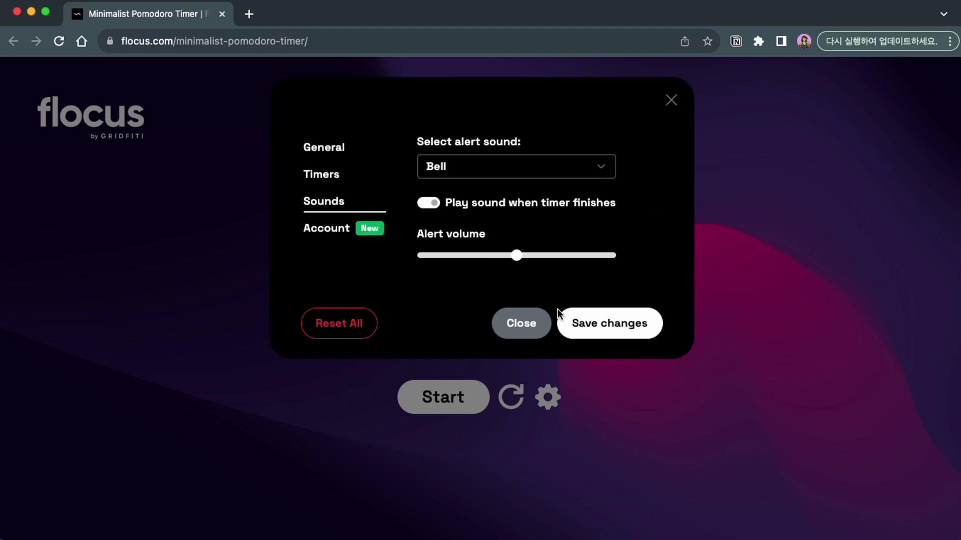
{"action": "left_click", "coordinate": [324, 176]}
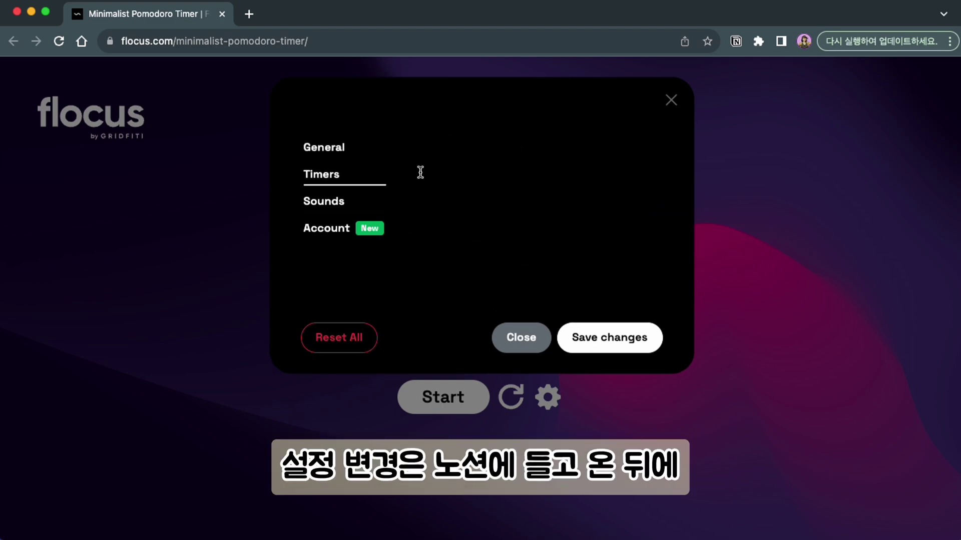
{"action": "left_click", "coordinate": [627, 336]}
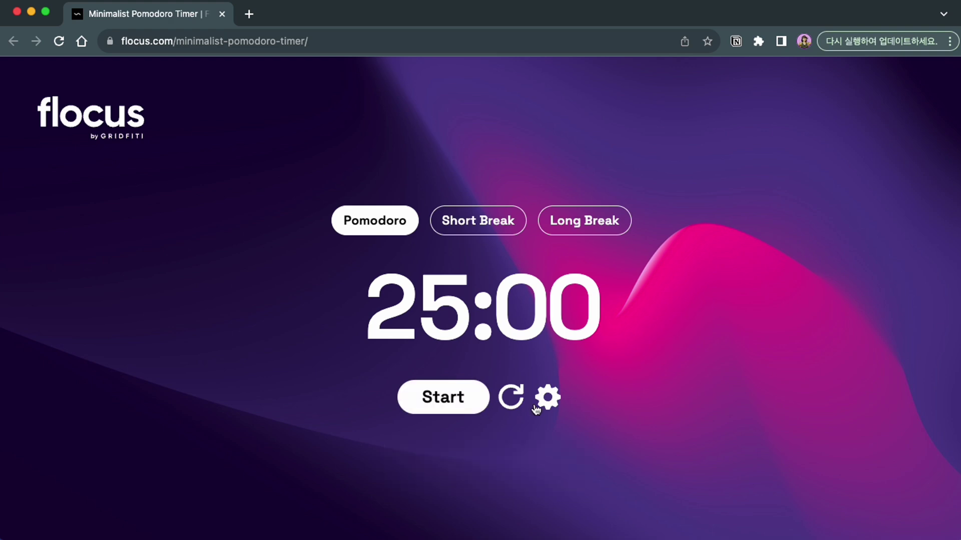
Copy the Pomodoro timer page URL and paste it onto the Notion dashboard
{"action": "left_click", "coordinate": [328, 43]}
{"action": "key", "text": "super+c"}
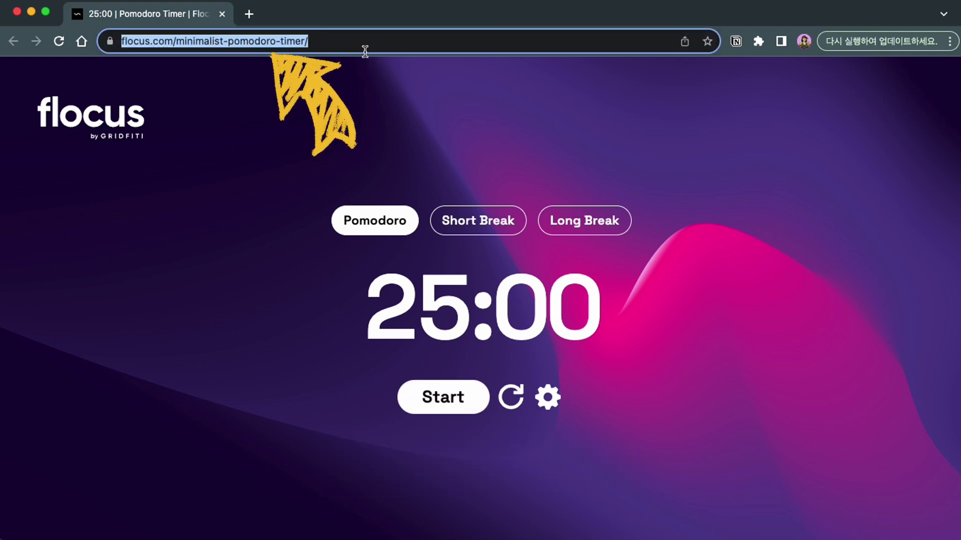
{"action": "right_click", "coordinate": [275, 40]}
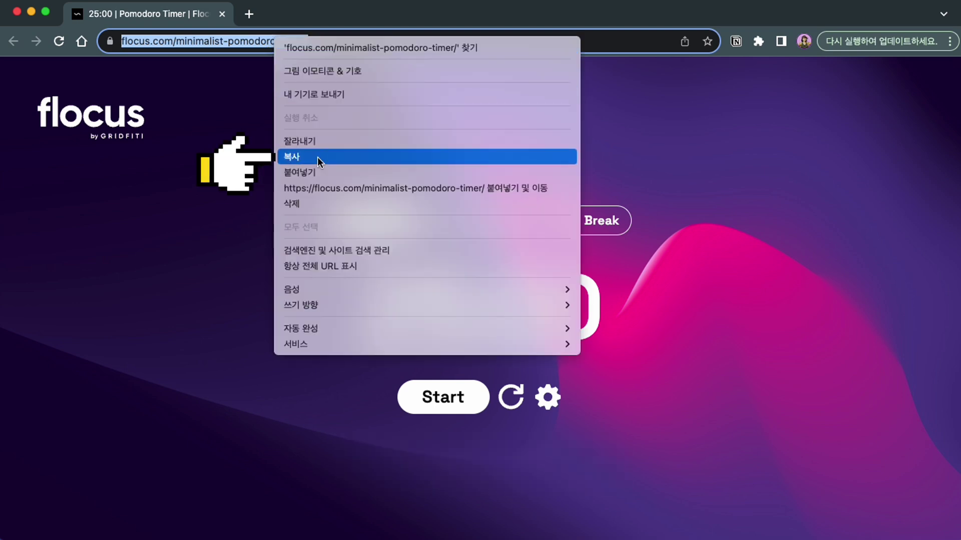
{"action": "left_click", "coordinate": [318, 157]}
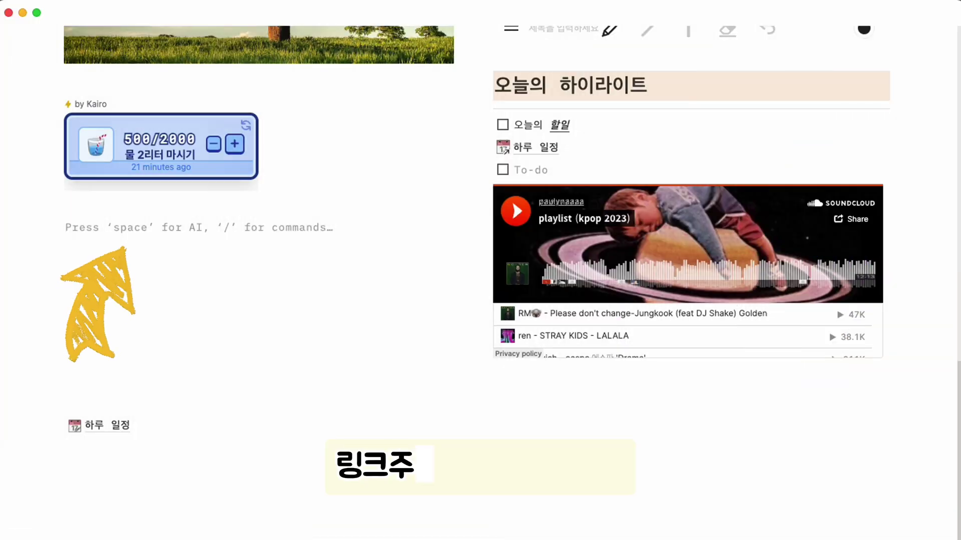
{"action": "key", "text": "super+v"}
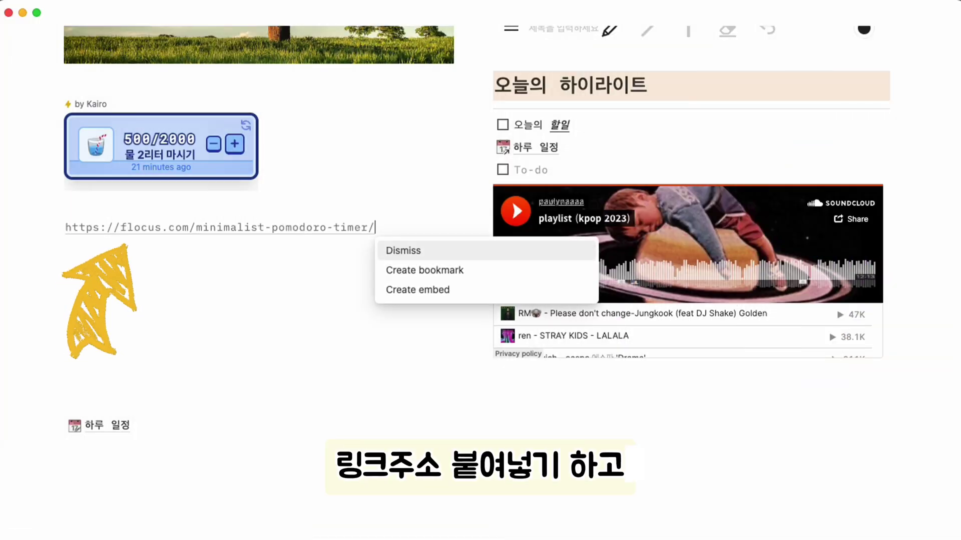
Embed the pasted Flocus link, shrink it to fit the left column, and test pausing the timer
{"action": "left_click", "coordinate": [396, 290]}
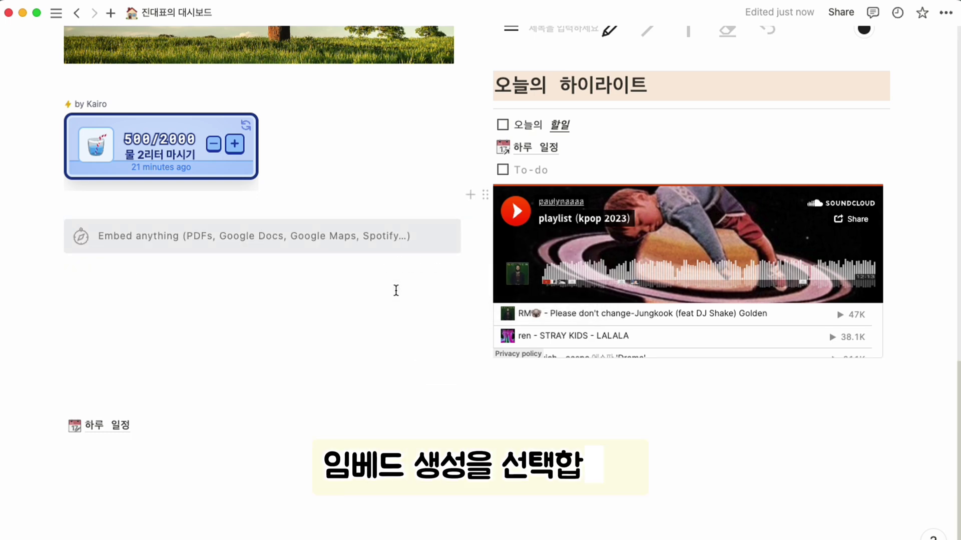
{"action": "left_click_drag", "start_coordinate": [453, 435], "coordinate": [409, 407]}
{"action": "left_click_drag", "start_coordinate": [487, 404], "coordinate": [524, 439]}
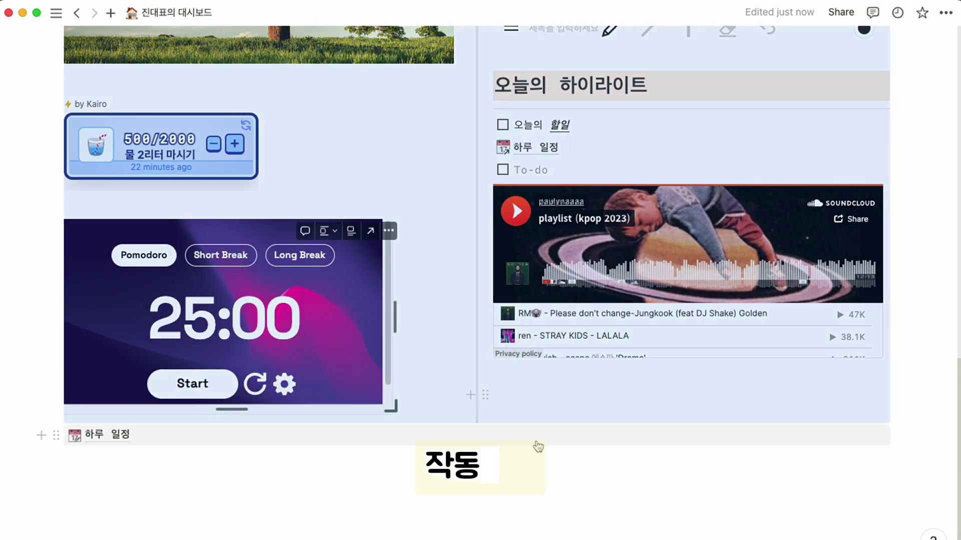
{"action": "left_click", "coordinate": [414, 469]}
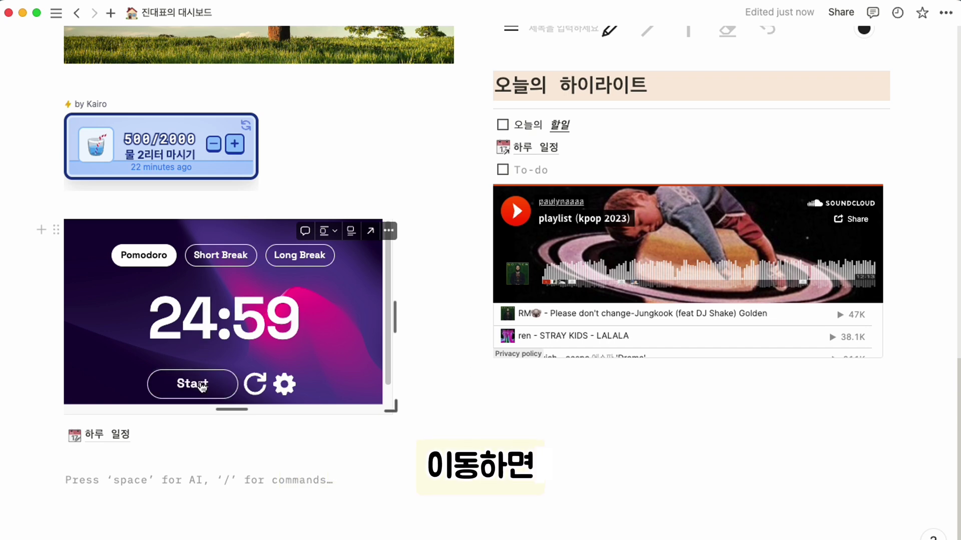
{"action": "left_click", "coordinate": [201, 387]}
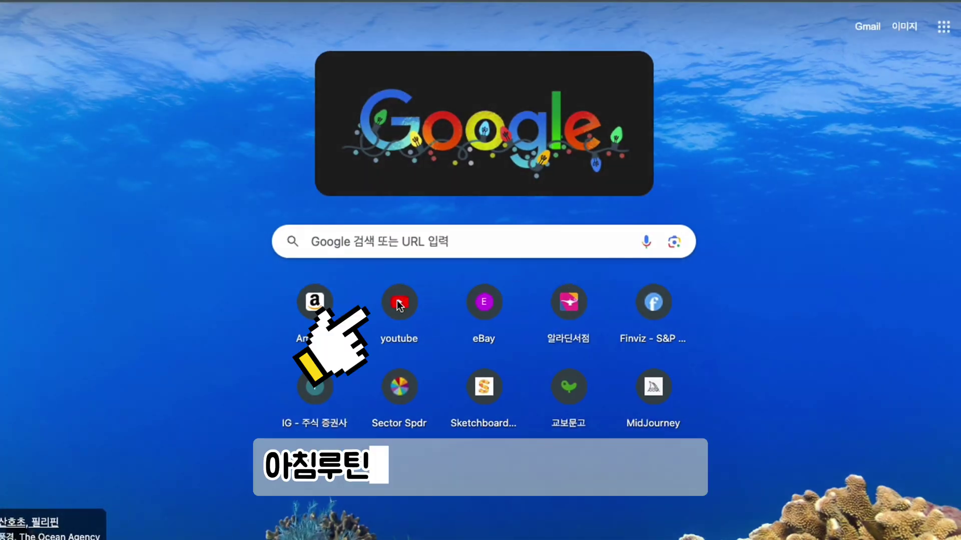
Open the YouTube playlist '2. 아침명상 & 스트레칭' and copy its web address
{"action": "left_click", "coordinate": [397, 301]}
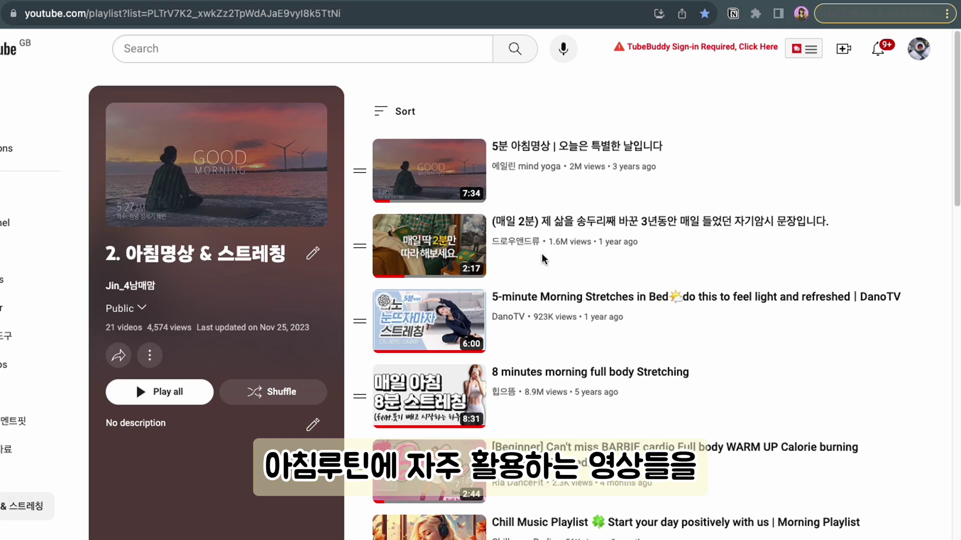
{"action": "scroll", "coordinate": [503, 302], "scroll_direction": "down", "scroll_amount": 1}
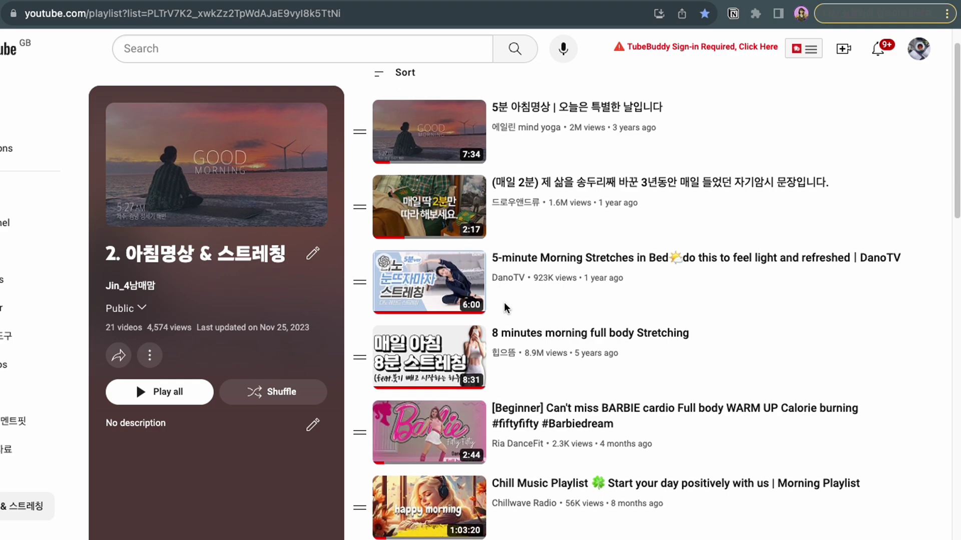
{"action": "scroll", "coordinate": [504, 302], "scroll_direction": "down", "scroll_amount": 4}
{"action": "scroll", "coordinate": [503, 302], "scroll_direction": "up", "scroll_amount": 5}
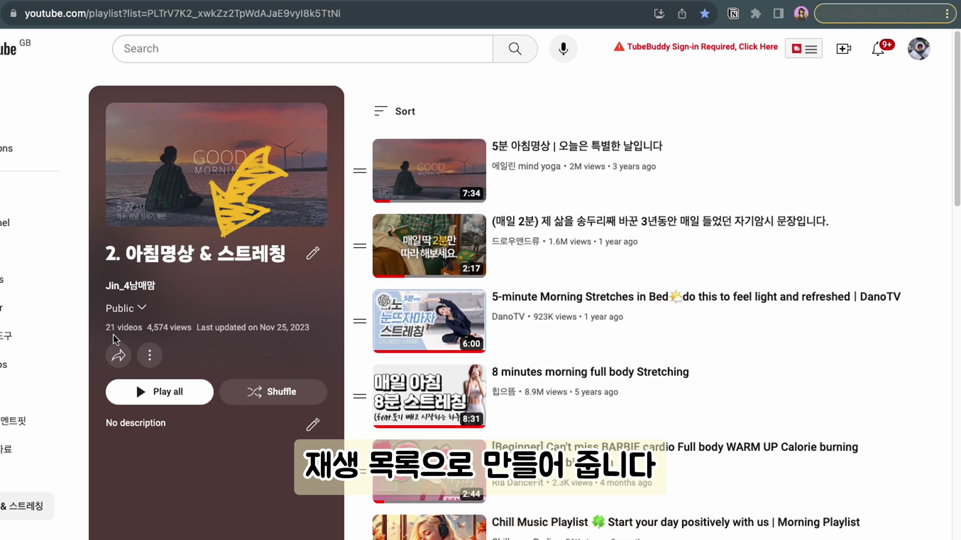
{"action": "left_click", "coordinate": [29, 19]}
{"action": "right_click", "coordinate": [143, 14]}
{"action": "left_click", "coordinate": [166, 131]}
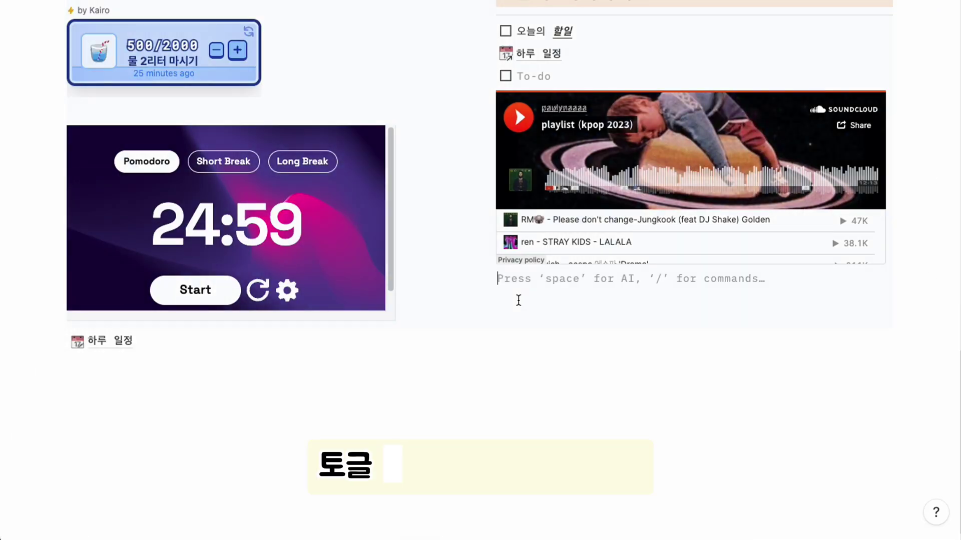
Create a 아침루틴 toggle and embed the copied YouTube playlist inside it
{"action": "type", "text": ">"}
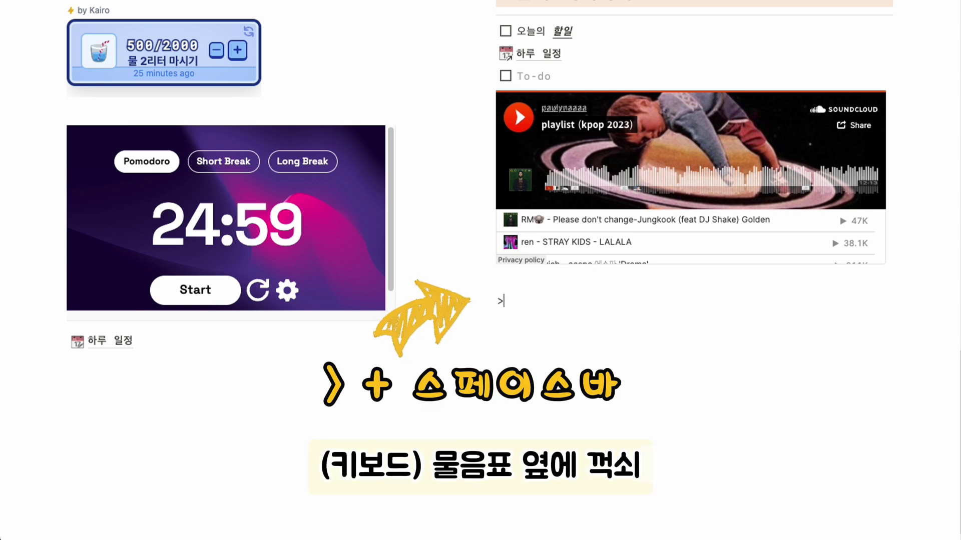
{"action": "type", "text": "에"}
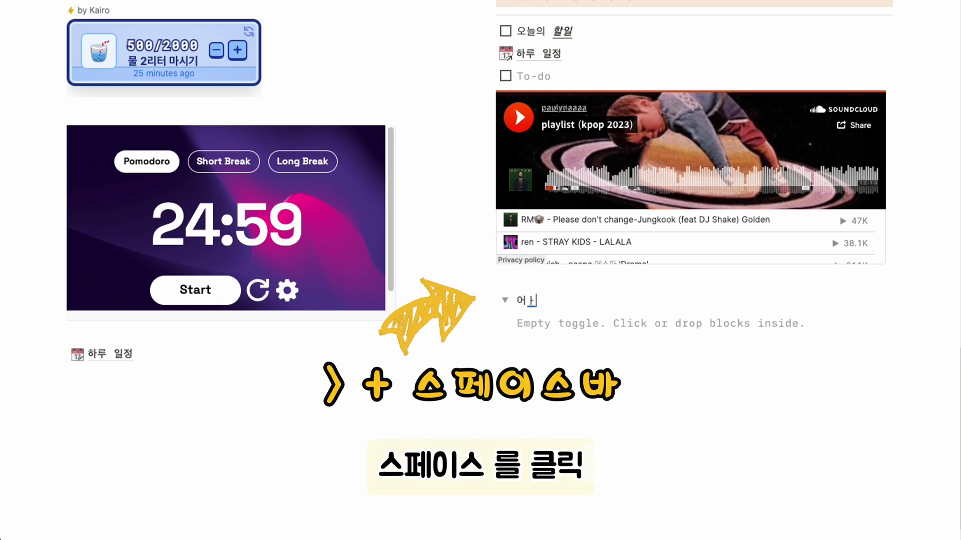
{"action": "type", "text": "침루틴"}
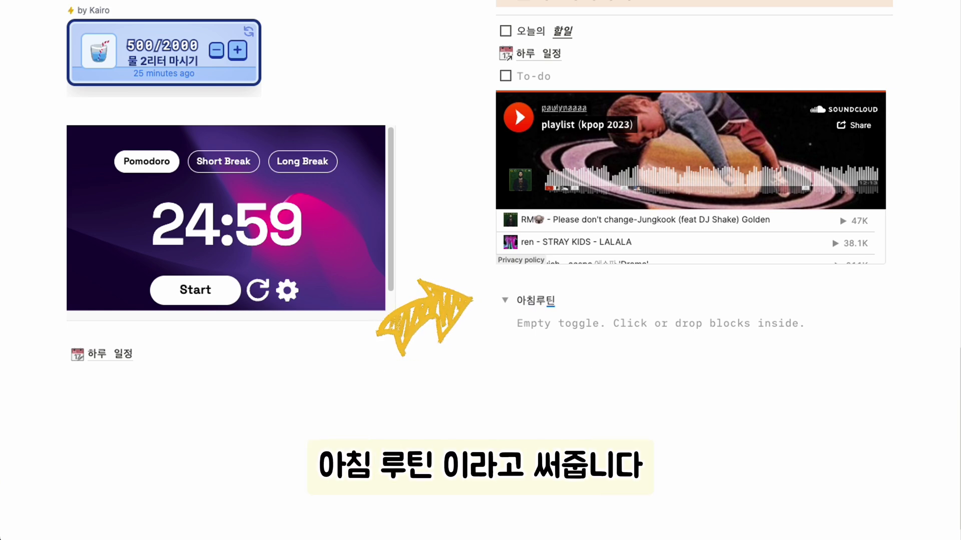
{"action": "left_click", "coordinate": [517, 325]}
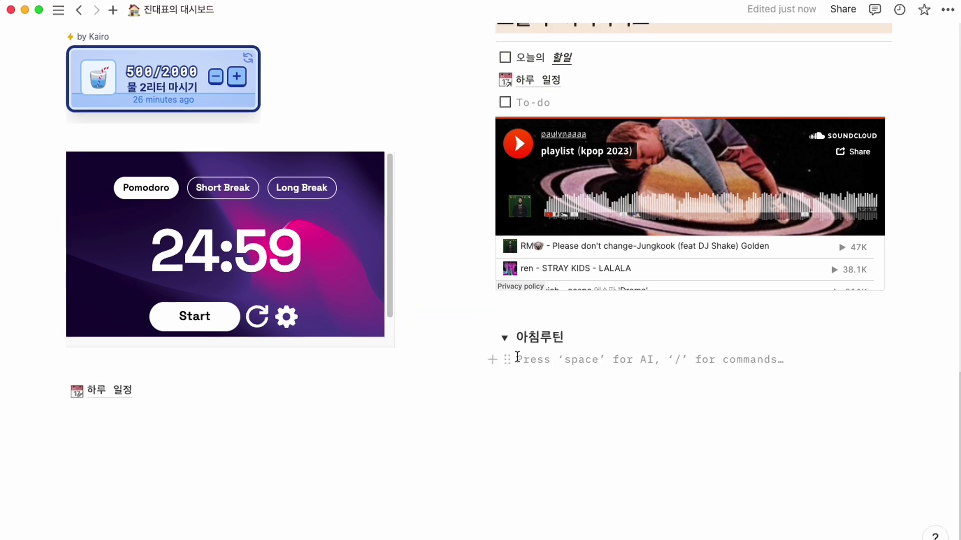
{"action": "key", "text": "super+v"}
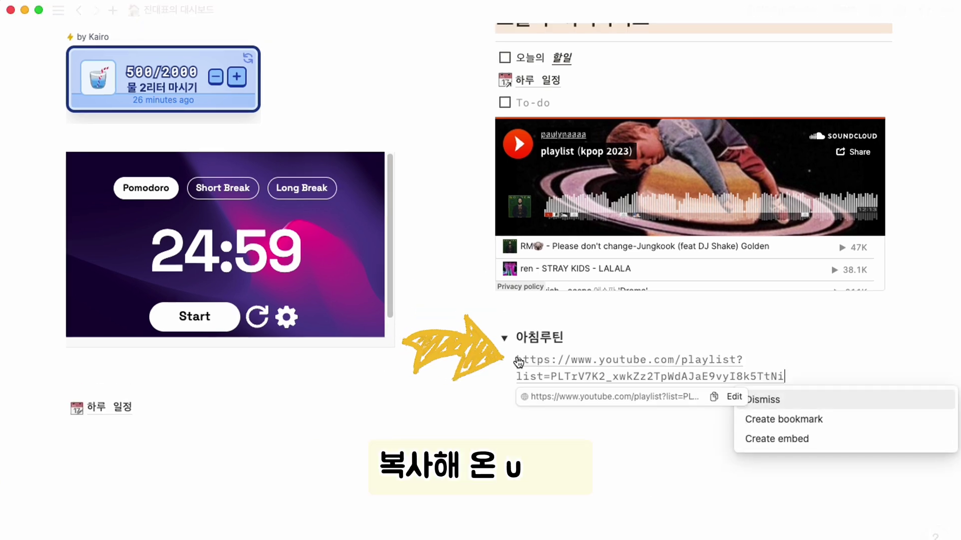
{"action": "left_click", "coordinate": [780, 442]}
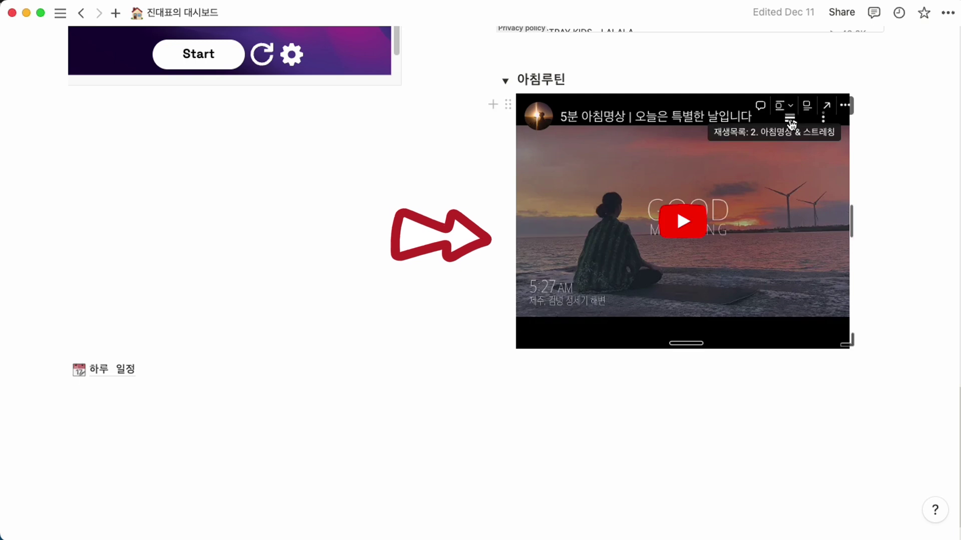
Test the embedded playlist by playing and skipping to the stretching video, then collapse the toggle
{"action": "left_click", "coordinate": [791, 122]}
{"action": "scroll", "coordinate": [688, 245], "scroll_direction": "down", "scroll_amount": 3}
{"action": "scroll", "coordinate": [688, 245], "scroll_direction": "down", "scroll_amount": 1}
{"action": "left_click", "coordinate": [830, 112]}
{"action": "left_click", "coordinate": [681, 219]}
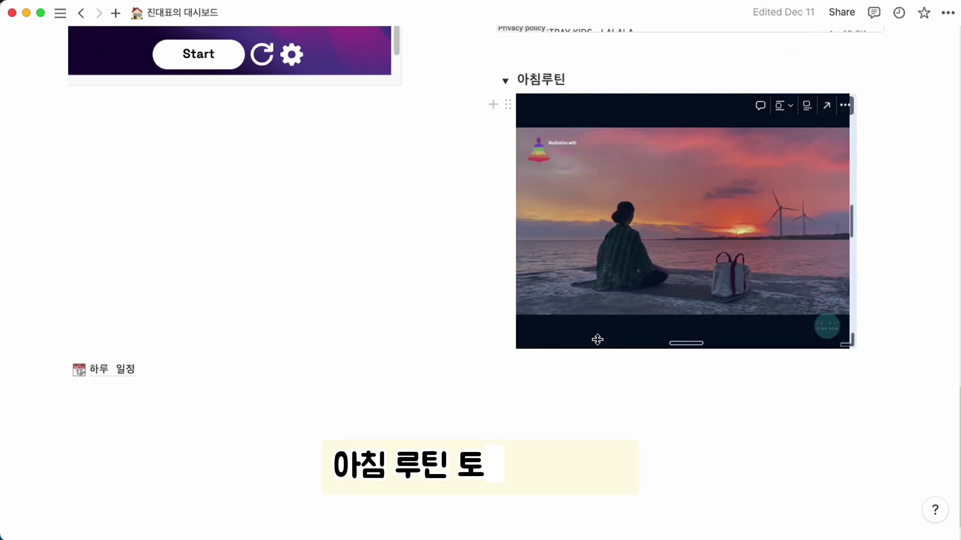
{"action": "left_click", "coordinate": [599, 336]}
{"action": "left_click", "coordinate": [599, 336]}
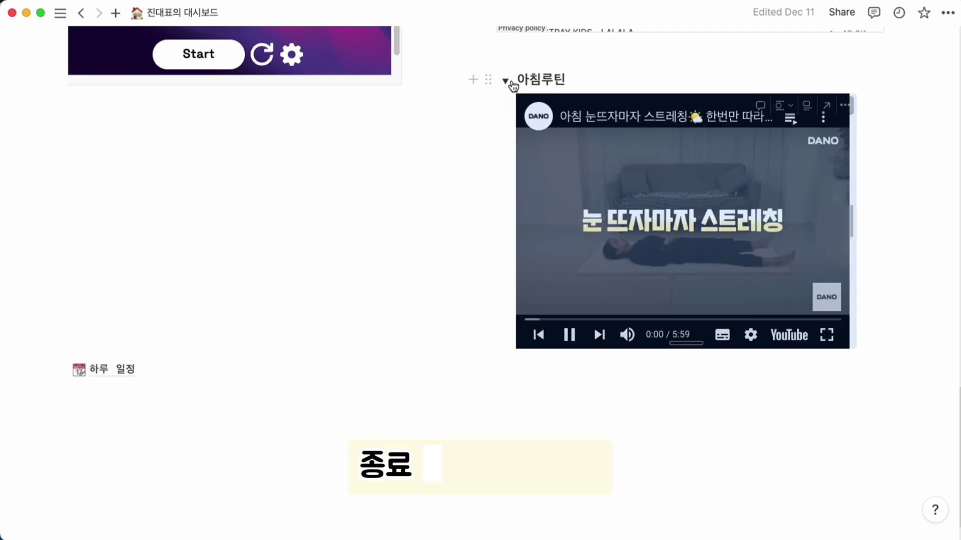
{"action": "left_click", "coordinate": [505, 82]}
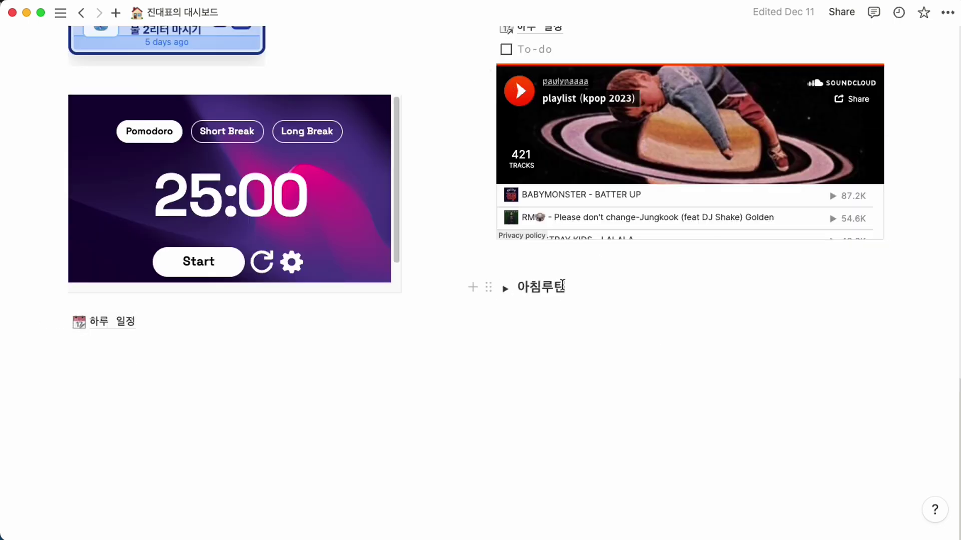